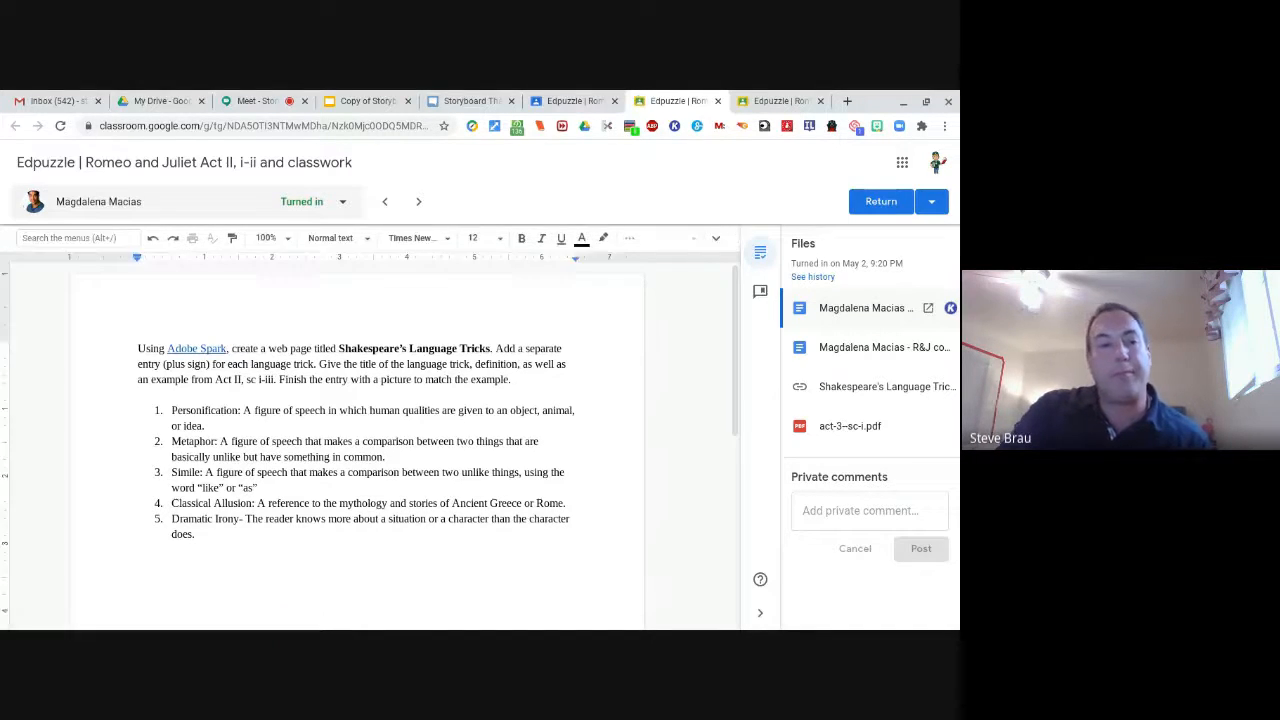
Open the student's submitted act-3--sc-i.pdf and examine its storyboard overview and the individual enlarged panels
click(848, 427)
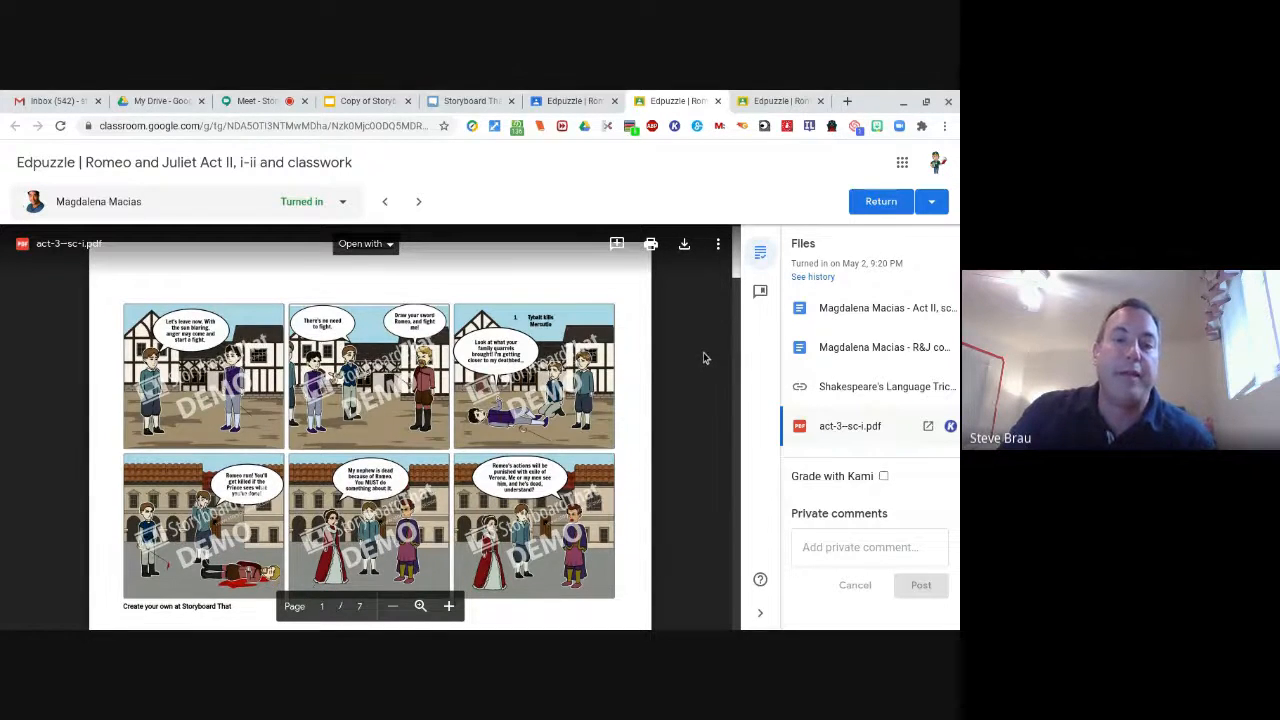
scroll(706, 359, down, 1)
scroll(702, 357, down, 1)
scroll(700, 357, down, 5)
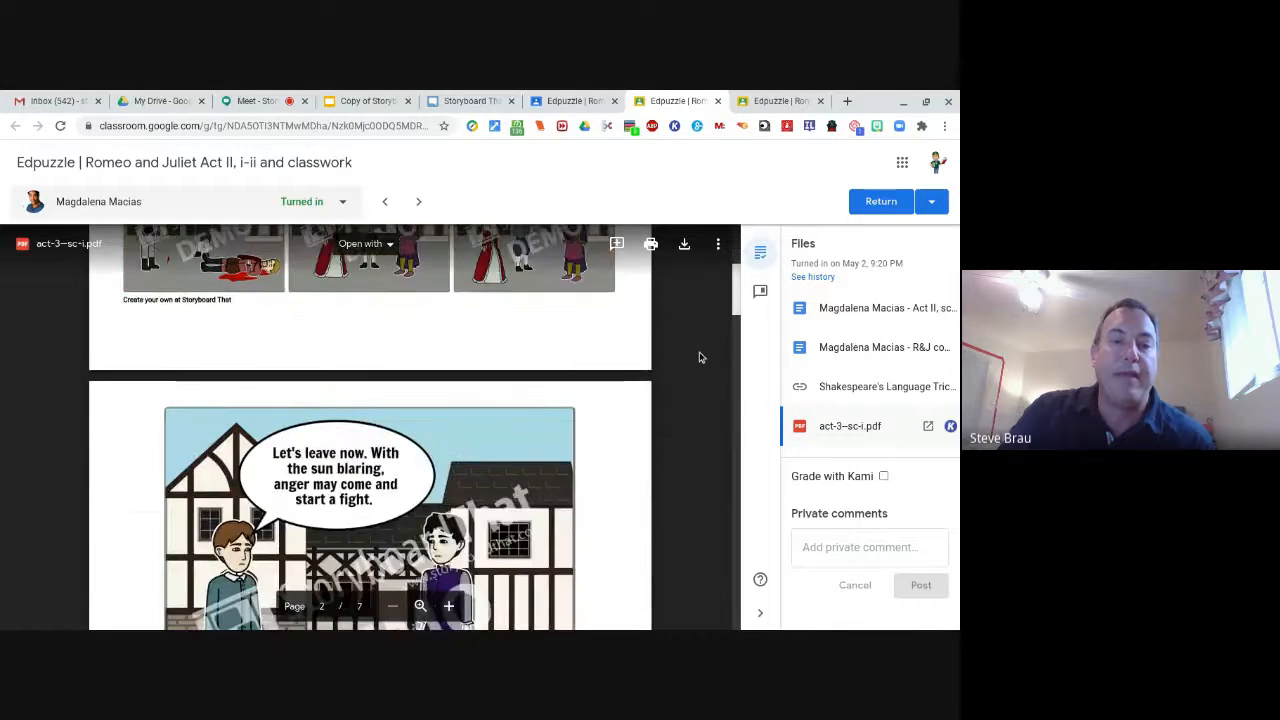
scroll(700, 357, down, 1)
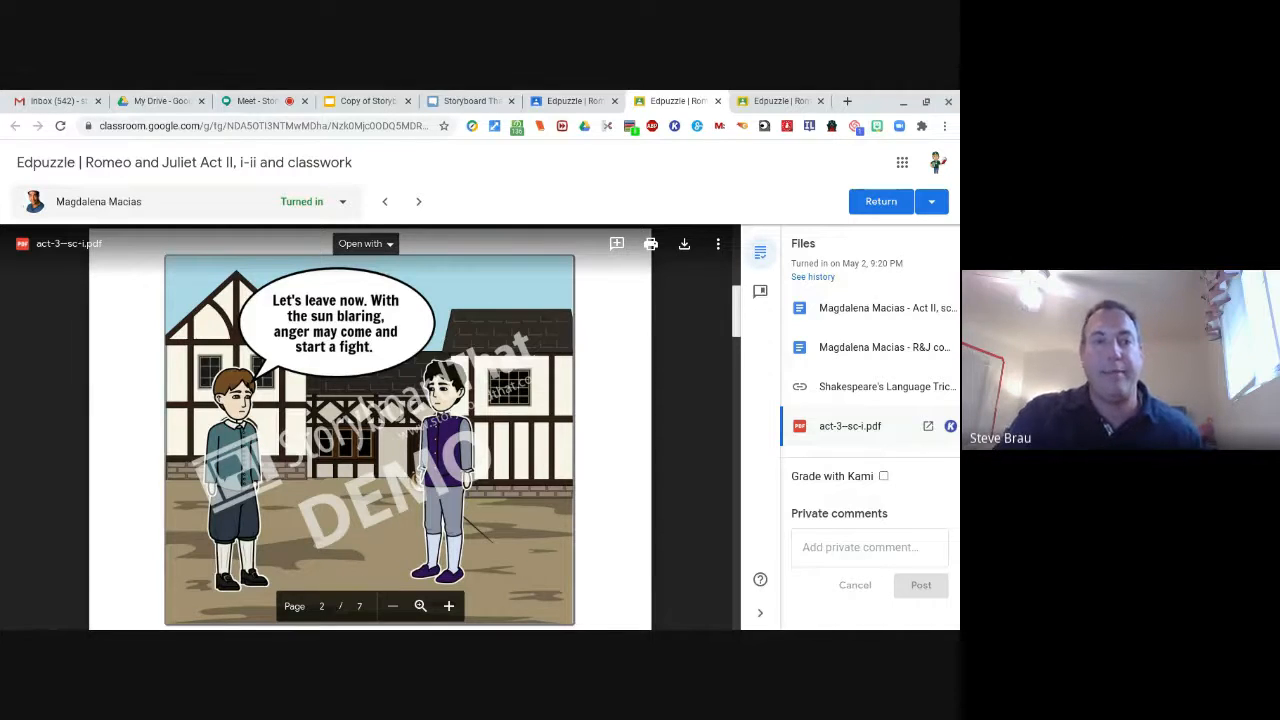
scroll(695, 357, down, 1)
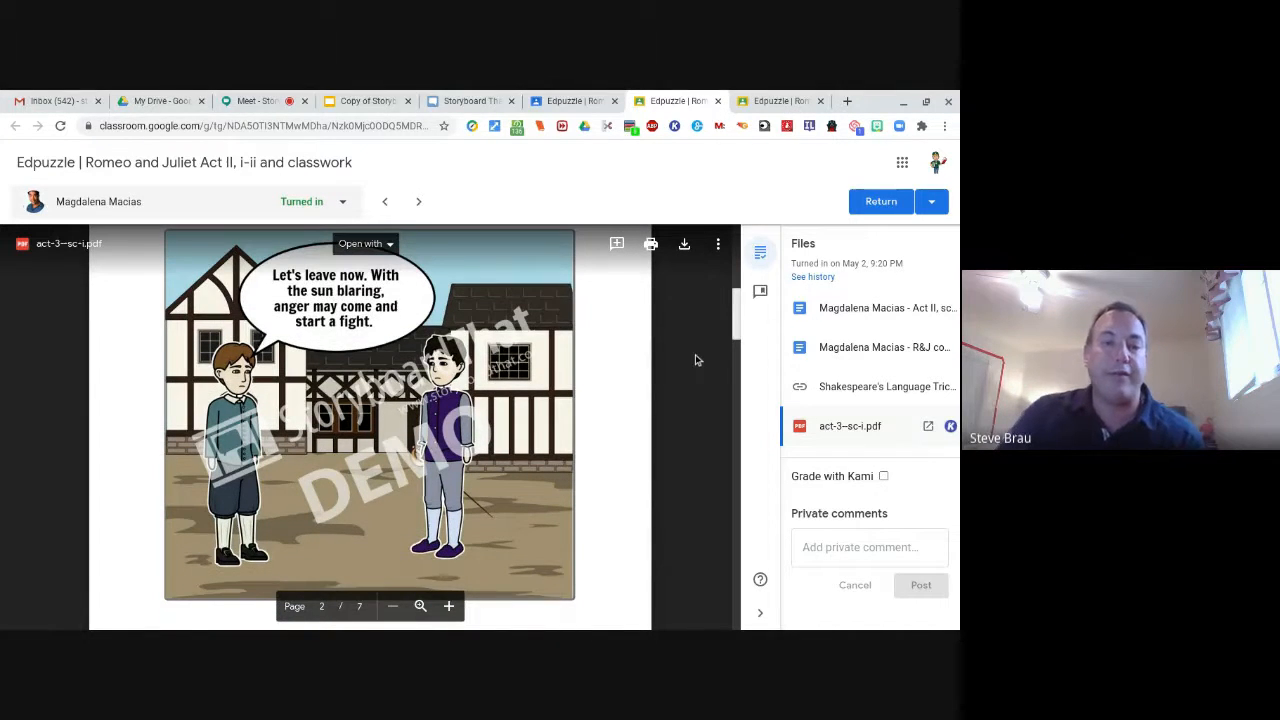
scroll(697, 360, down, 2)
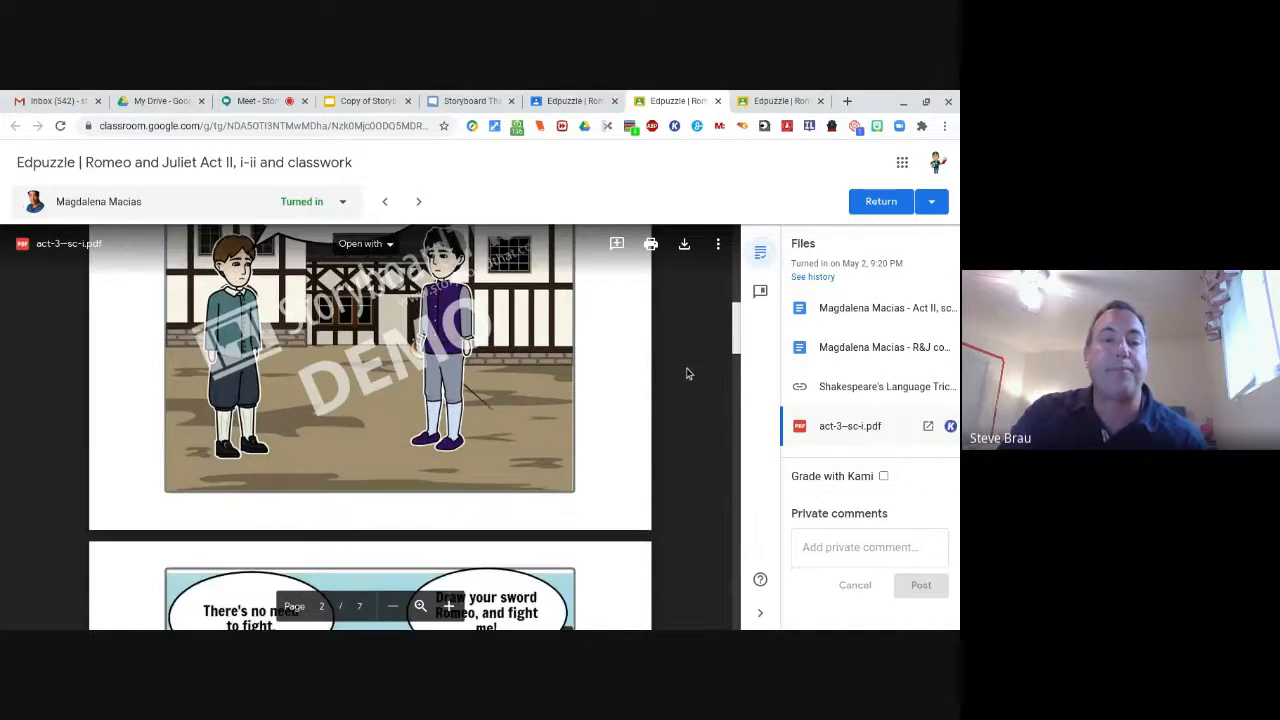
scroll(686, 374, down, 4)
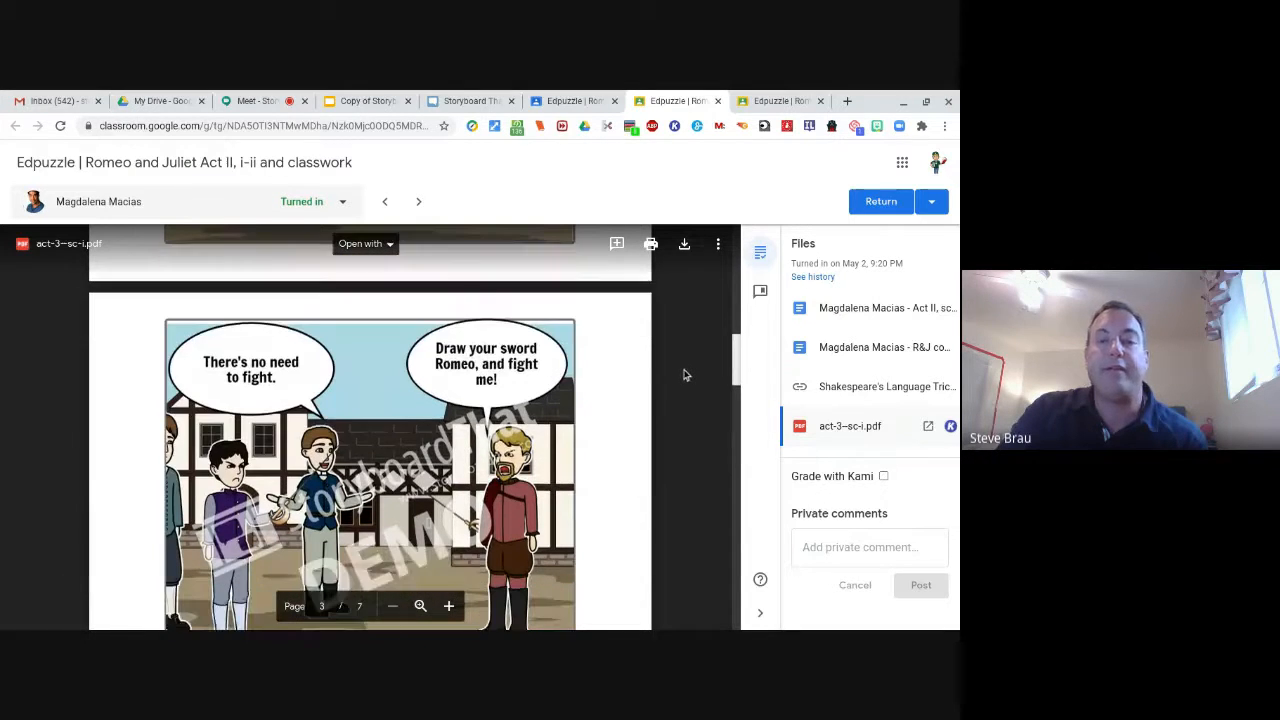
scroll(685, 375, down, 1)
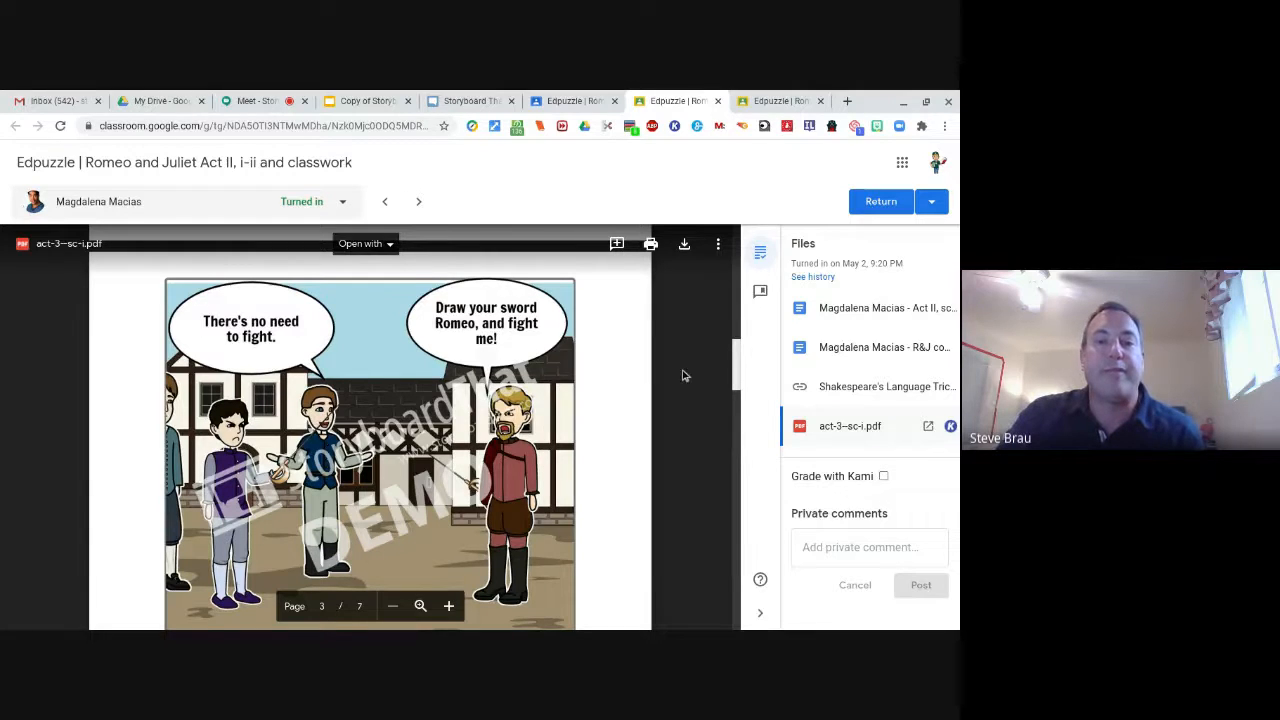
scroll(685, 376, down, 1)
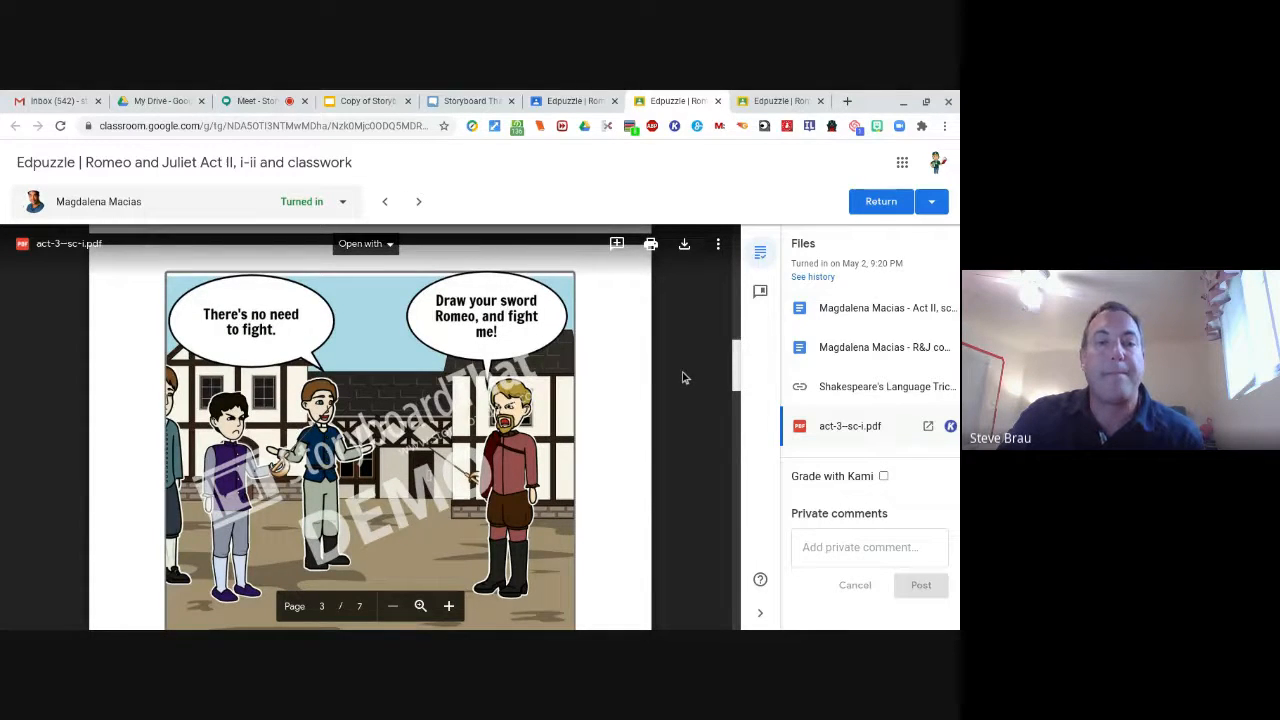
scroll(685, 377, down, 5)
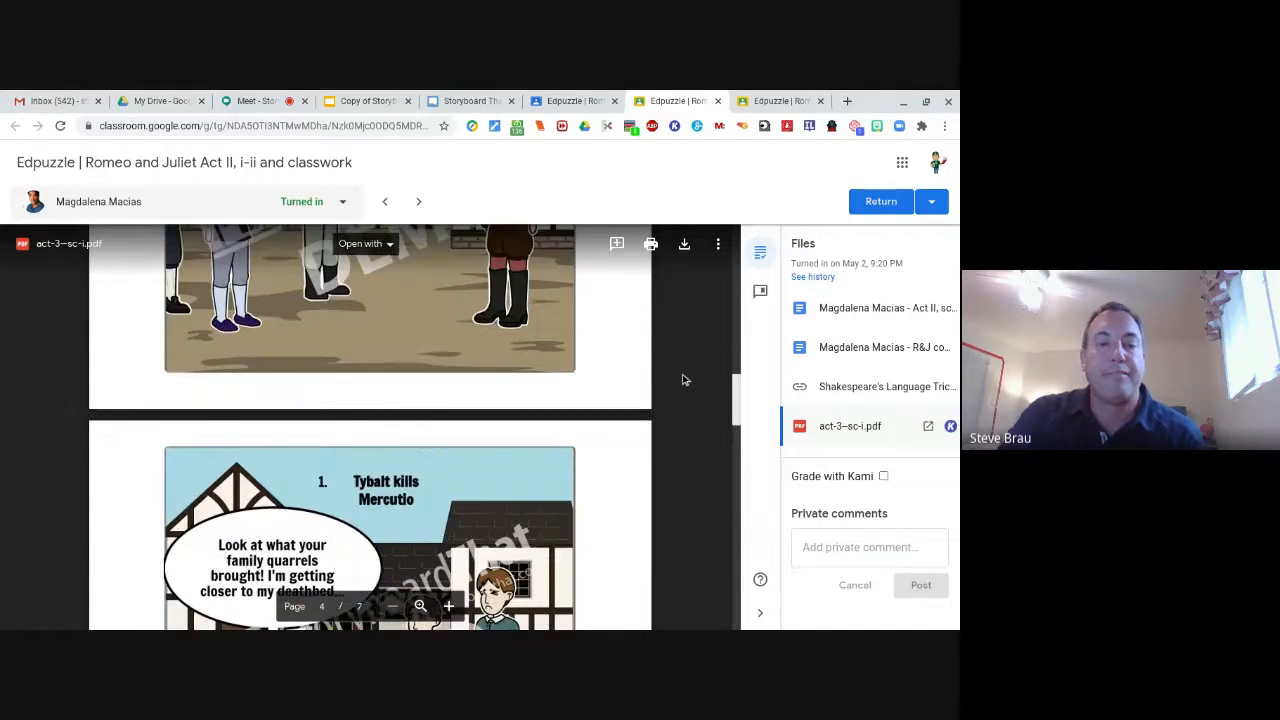
scroll(685, 379, down, 5)
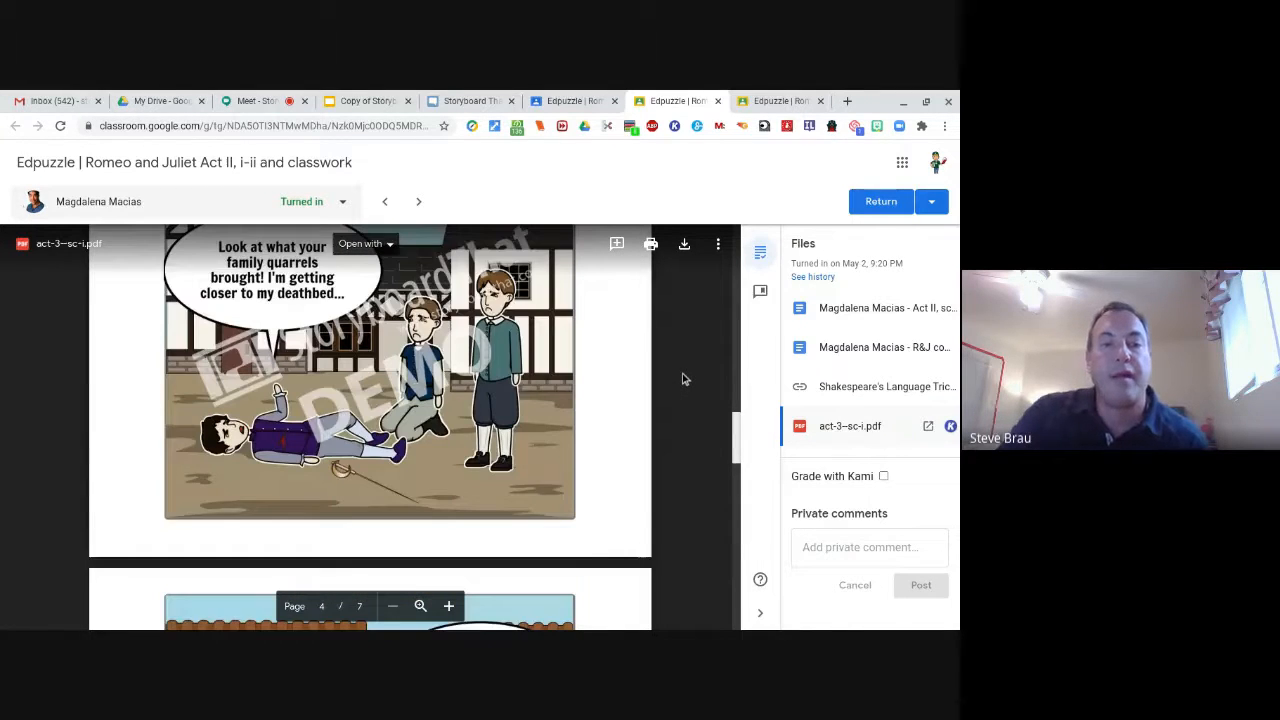
scroll(685, 379, down, 3)
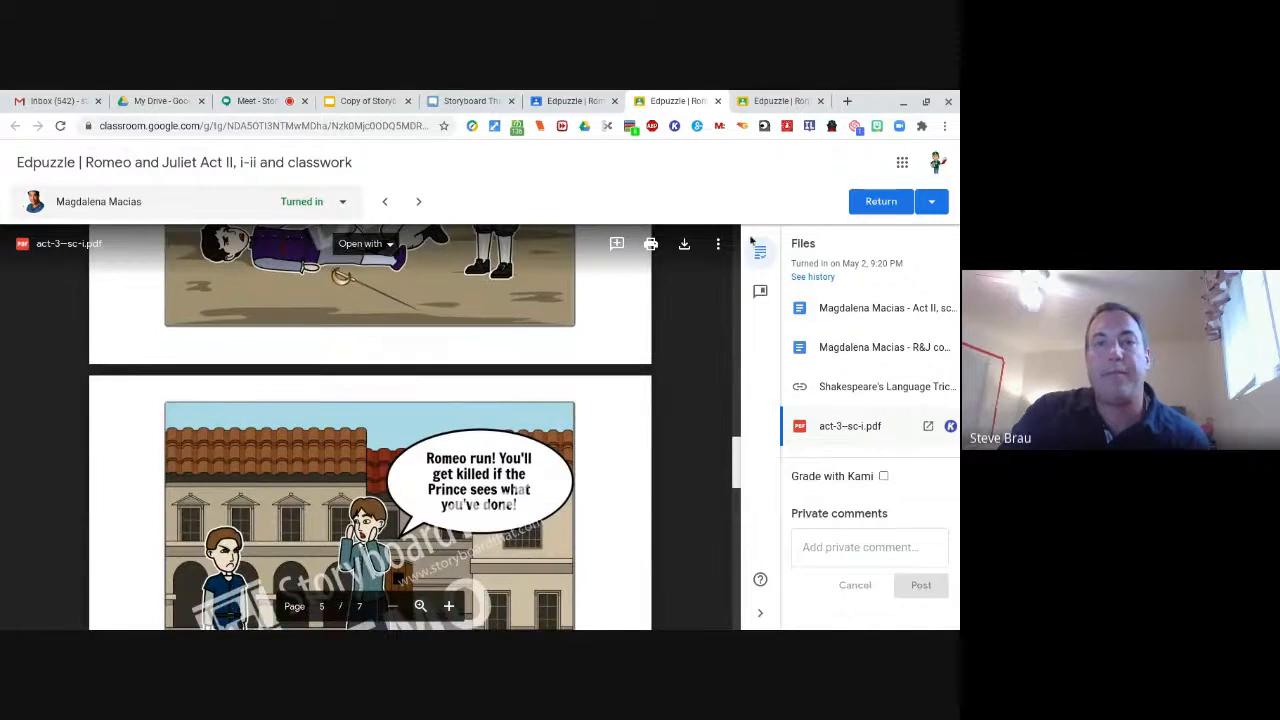
Switch to the Storyboardthat Tech Prep slide deck and present the "Third: Get started with Storyboardthat" slide
click(351, 105)
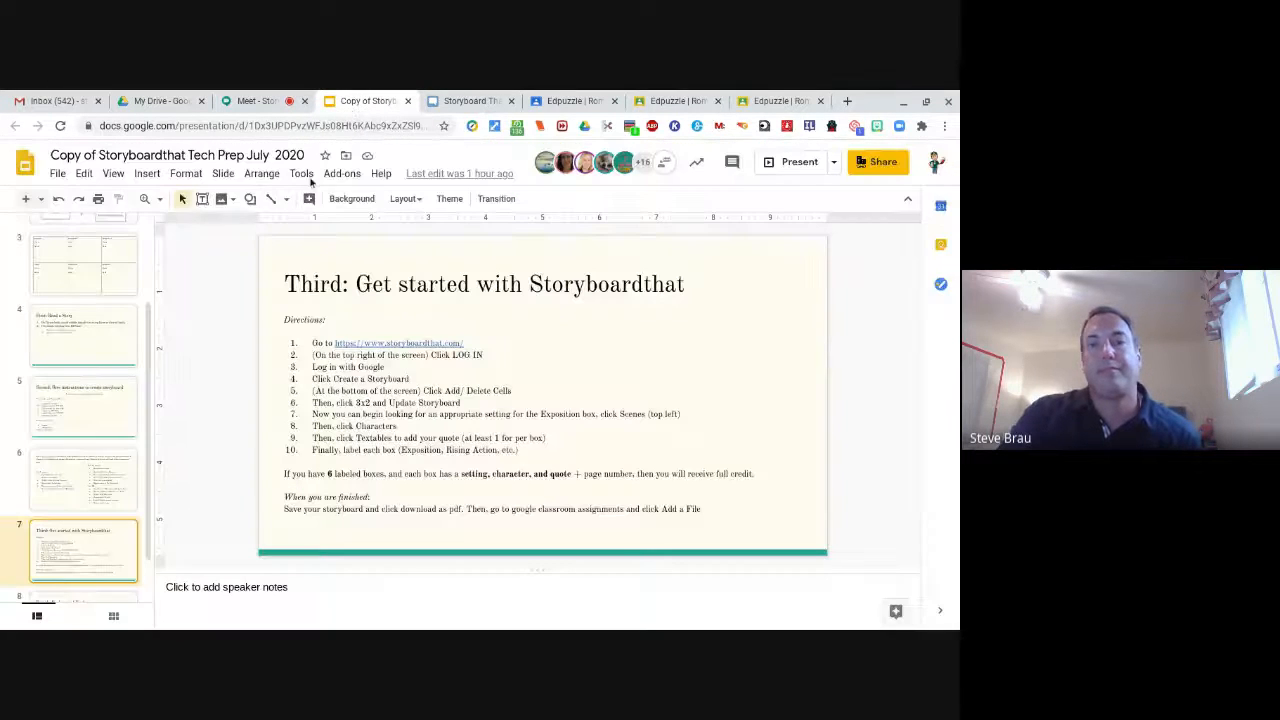
click(799, 163)
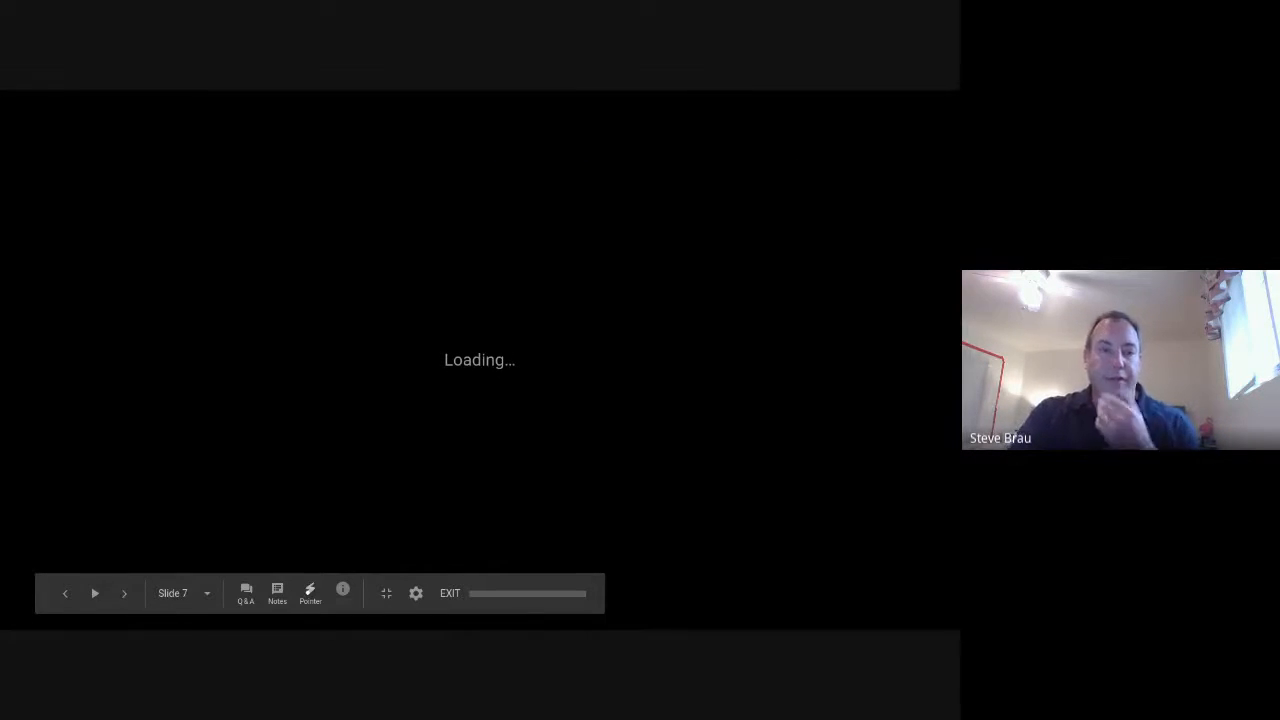
key(Right)
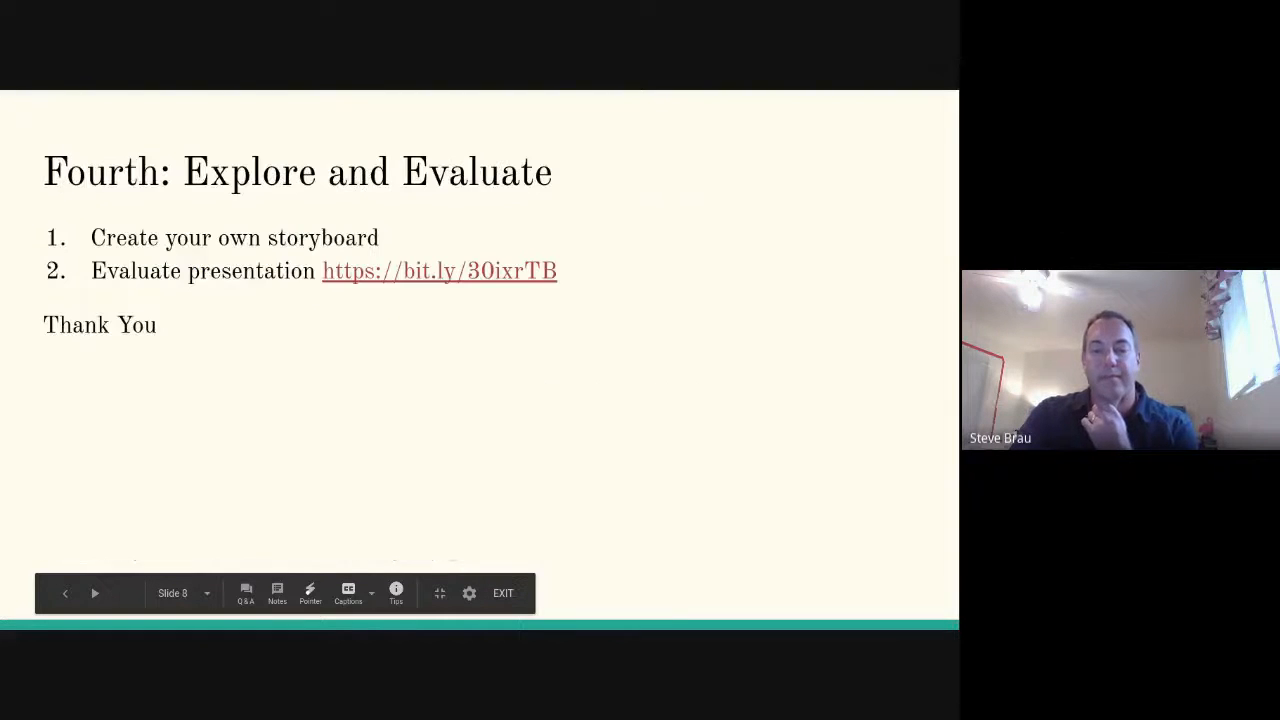
key(Left)
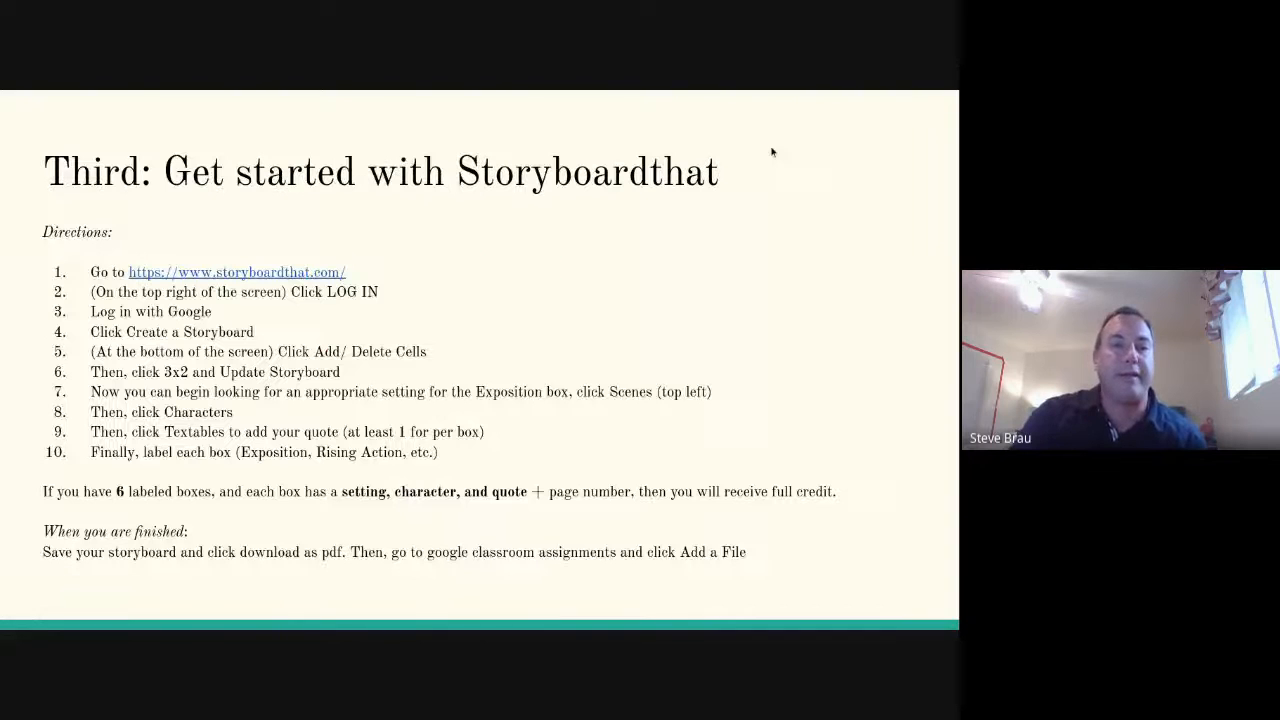
Follow the slide's link to storyboardthat.com and start creating a new storyboard
click(278, 276)
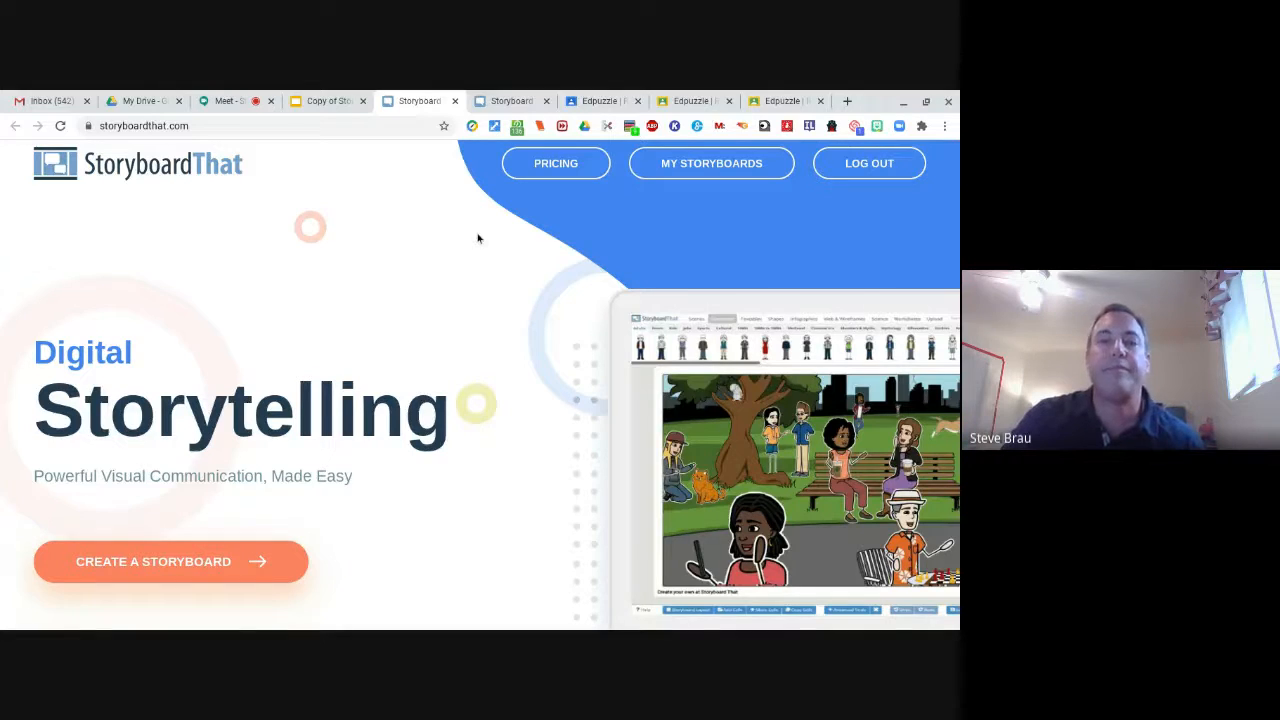
scroll(479, 236, down, 1)
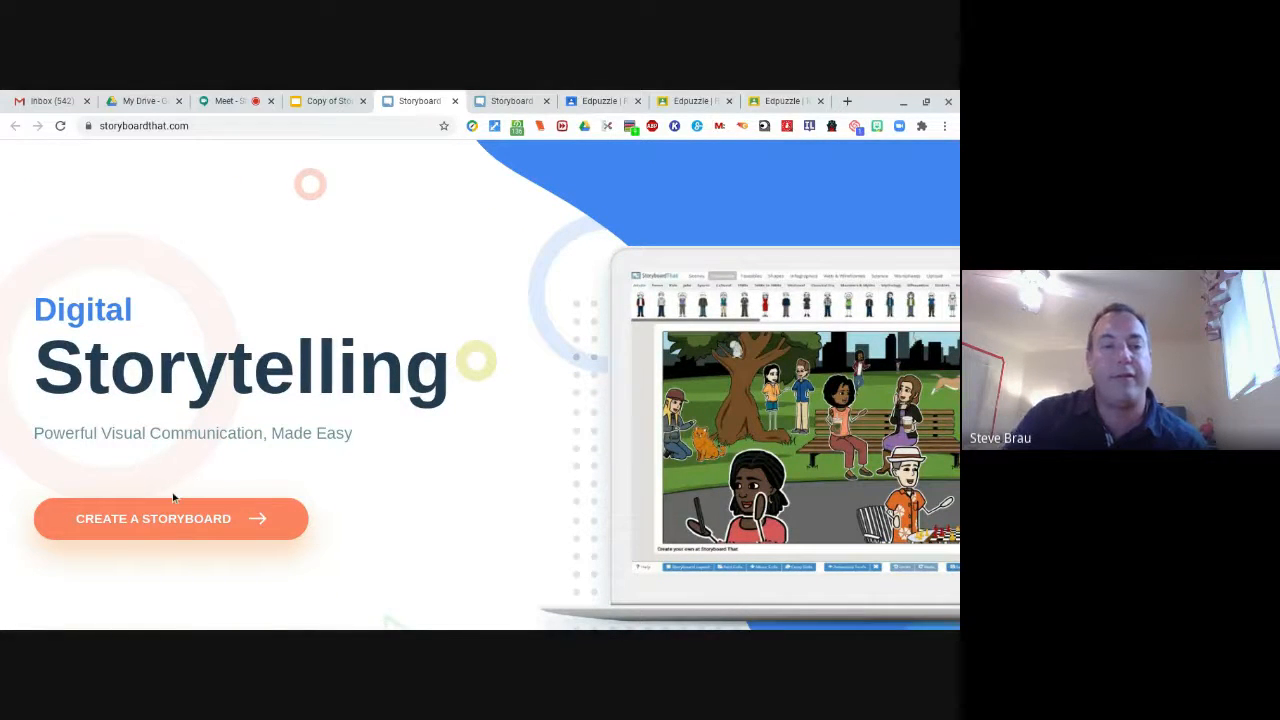
click(176, 520)
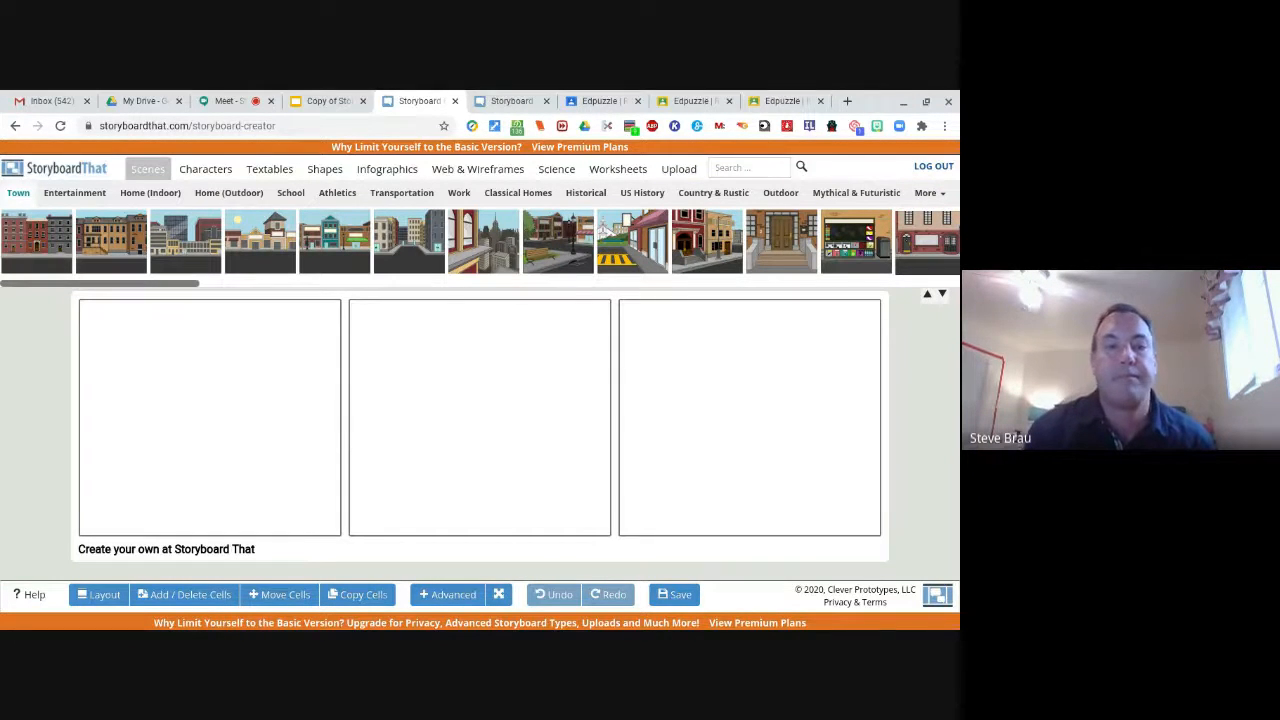
Change the storyboard layout to 3 x 2 cells and check both rows
click(185, 595)
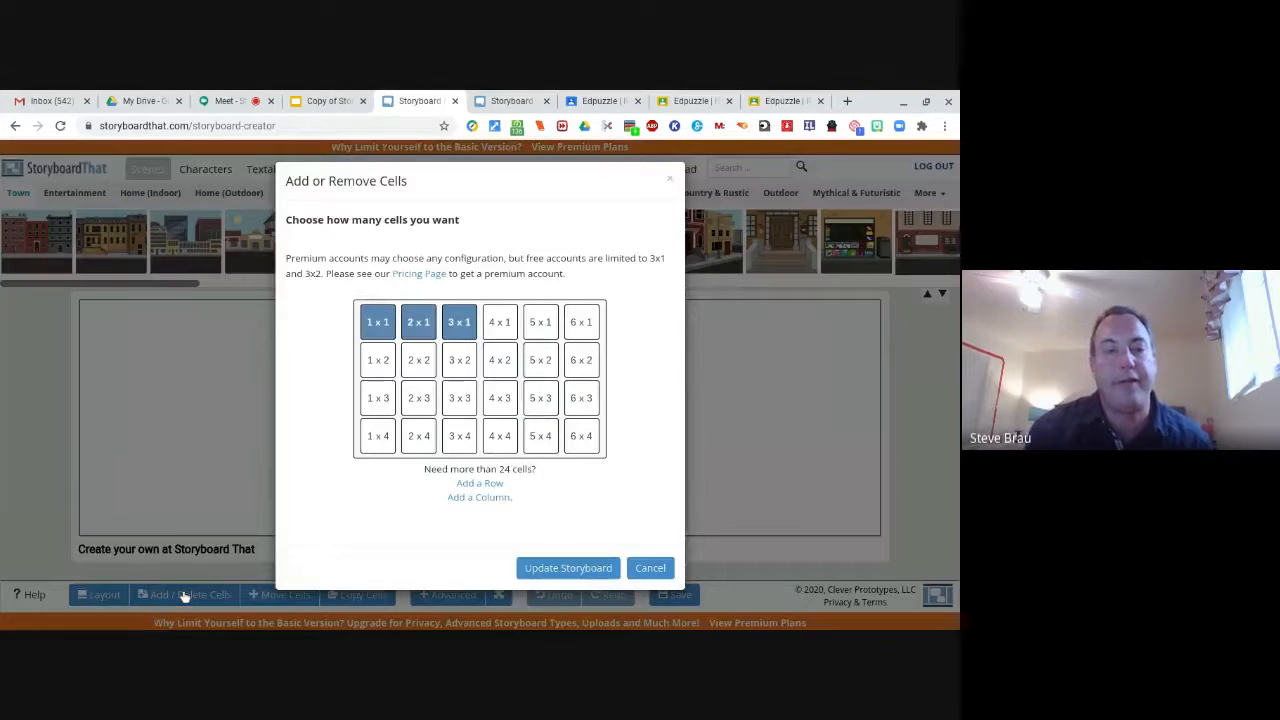
click(455, 358)
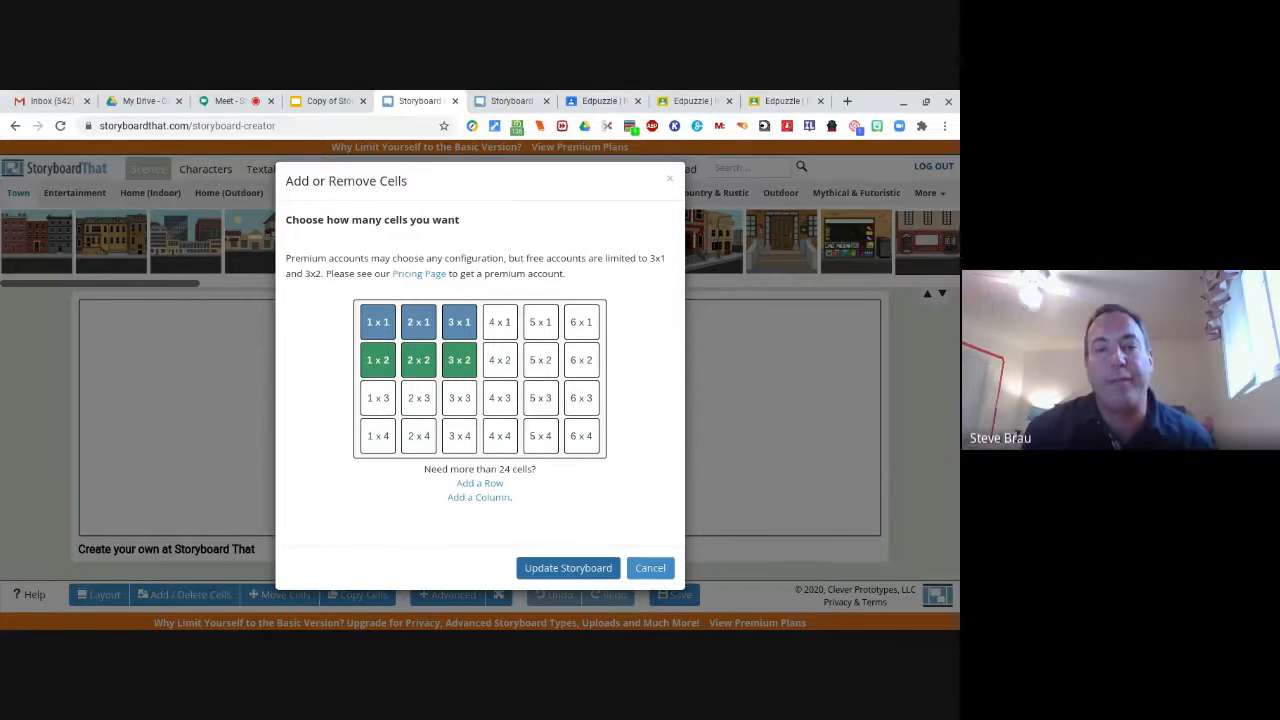
click(567, 568)
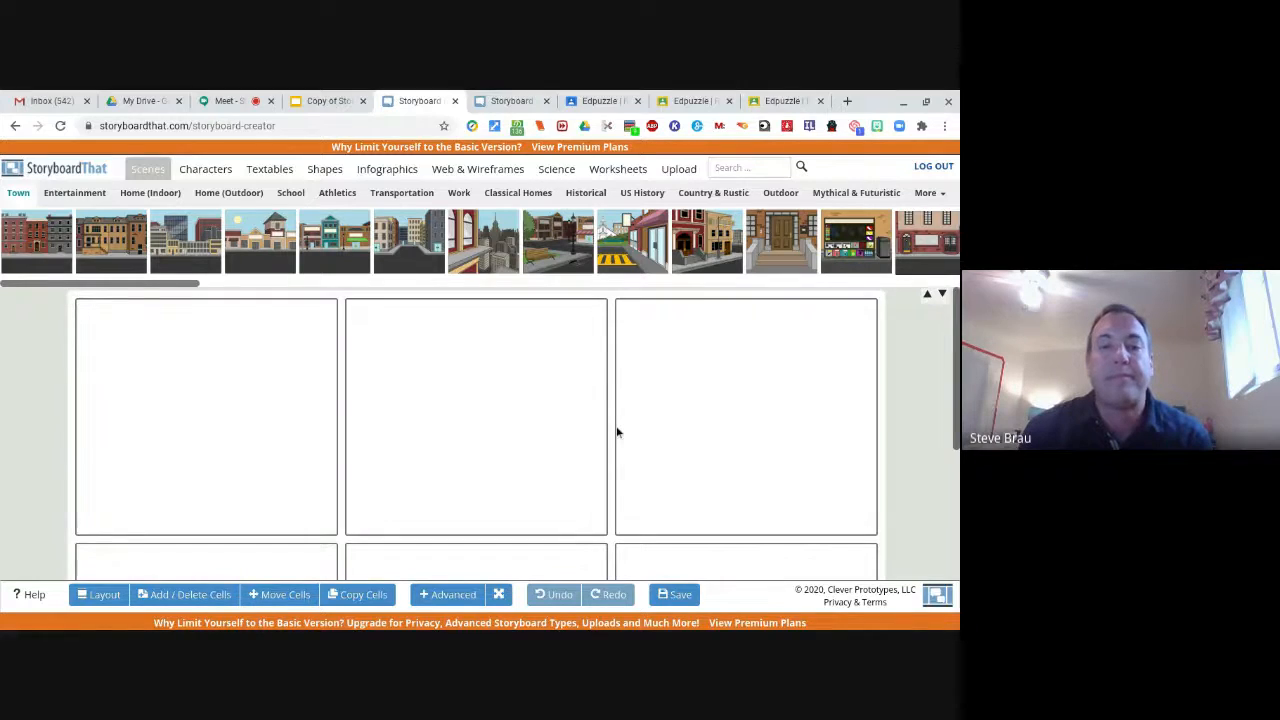
scroll(617, 430, down, 2)
scroll(617, 432, up, 2)
scroll(617, 432, up, 2)
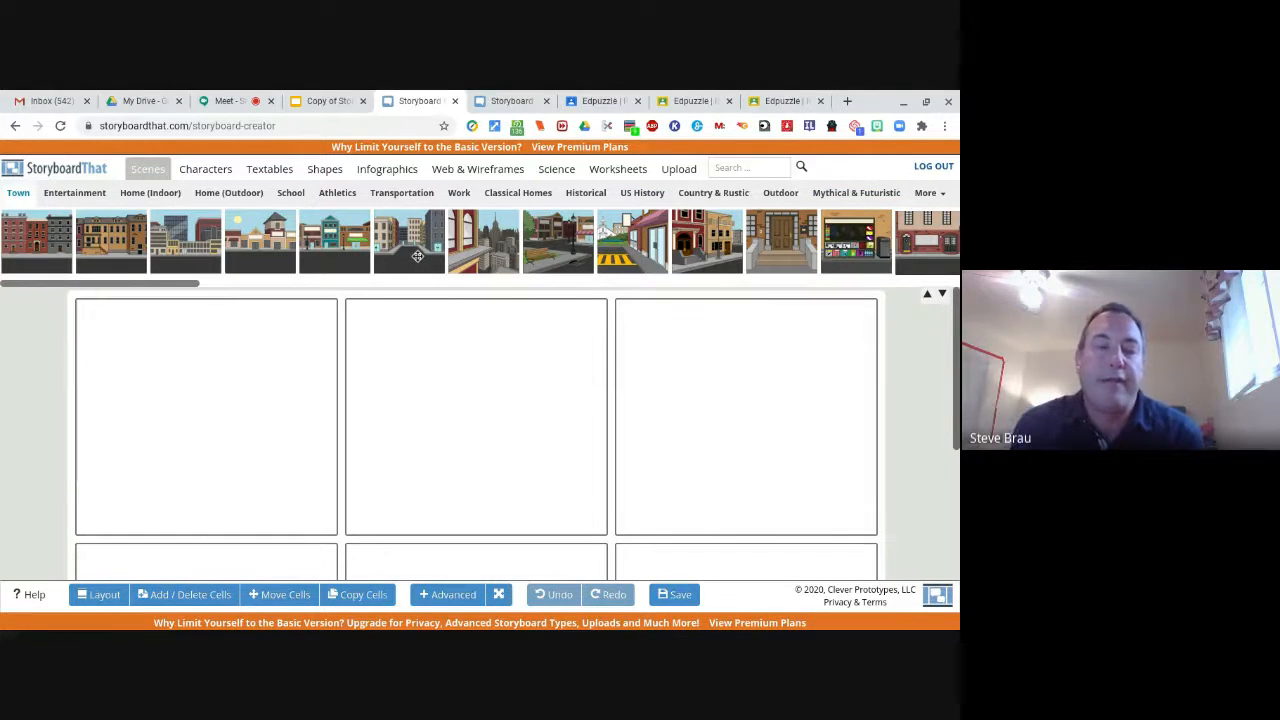
Place the red-brick school entrance from the School scenes in the first cell and view its time-of-day and weather options without changing them
click(297, 194)
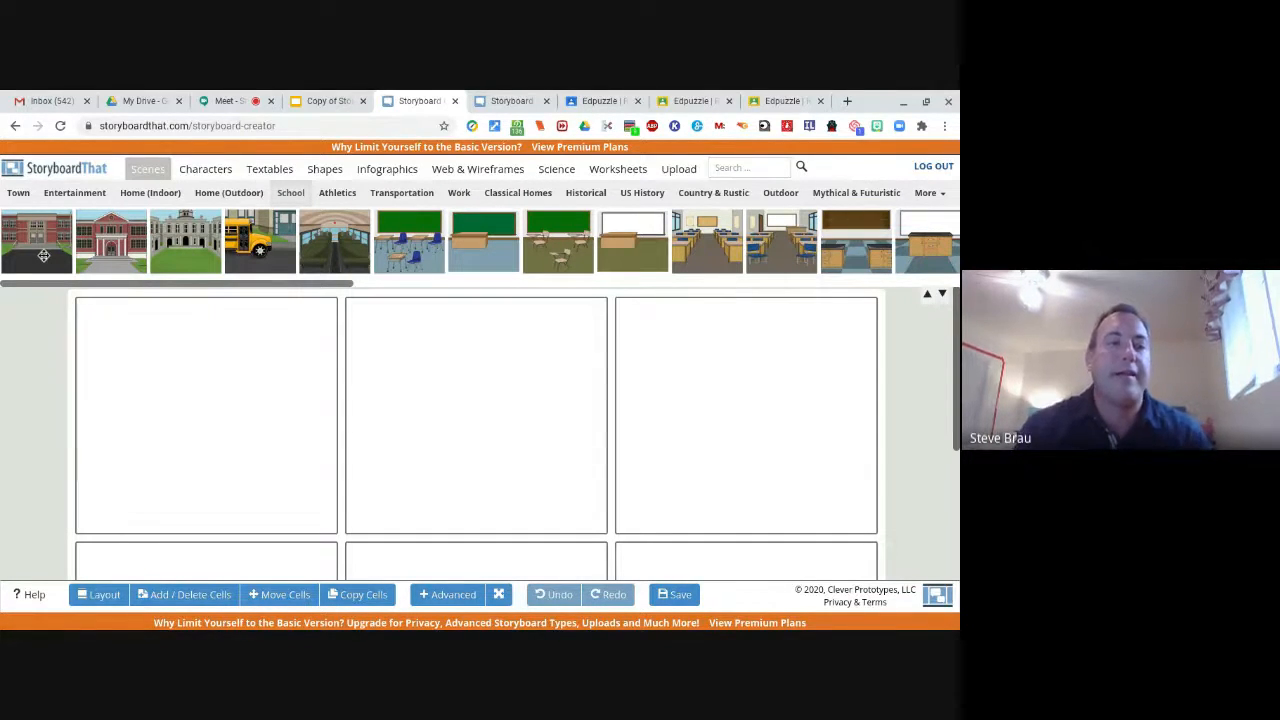
drag(44, 256, 143, 362)
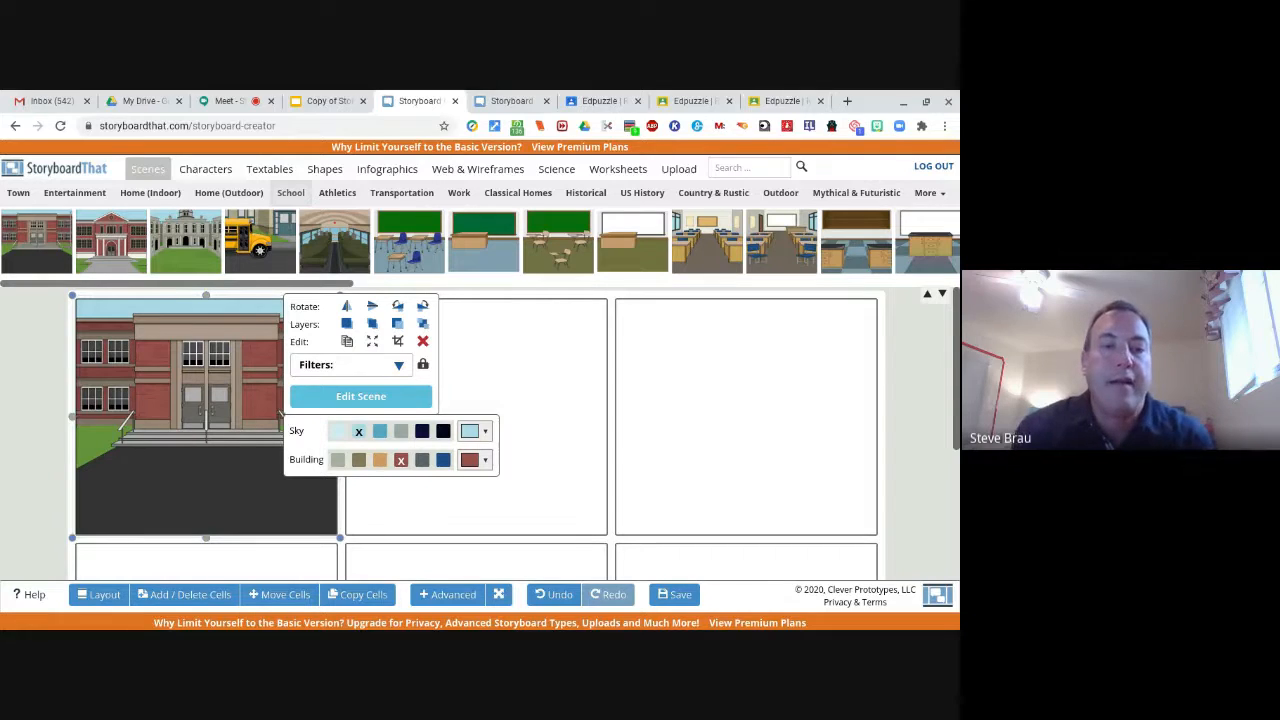
click(176, 362)
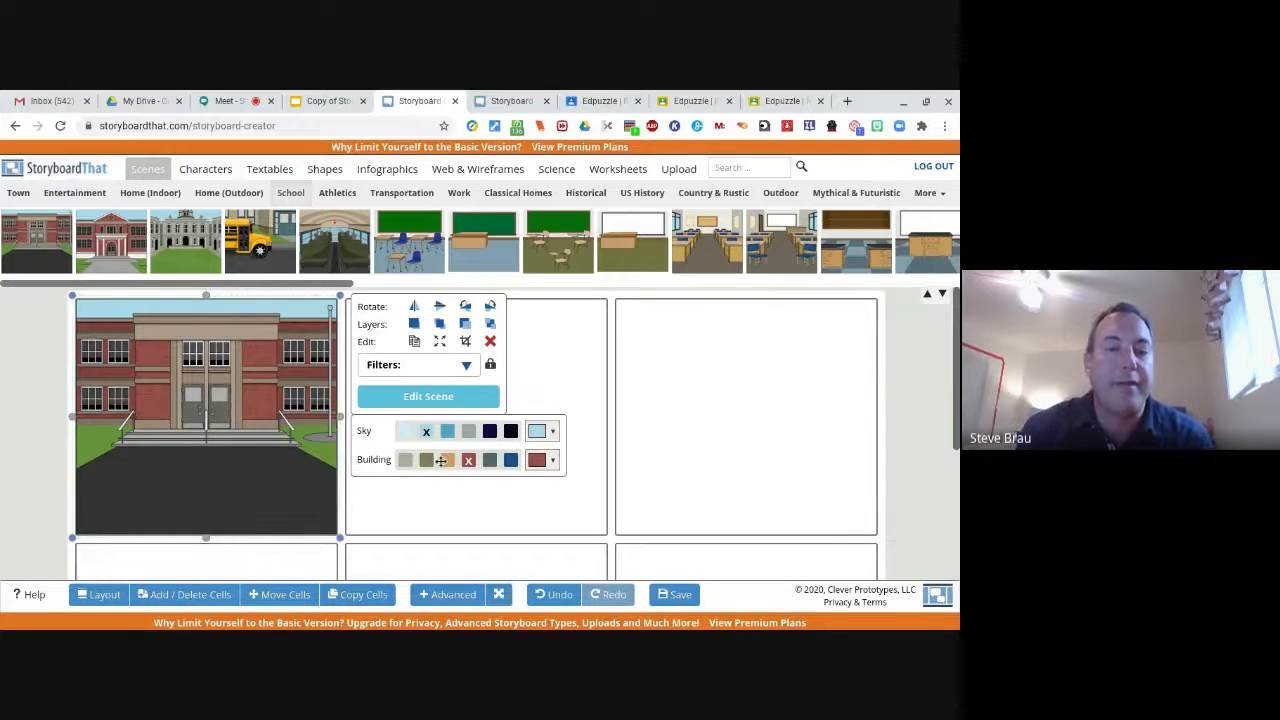
click(428, 398)
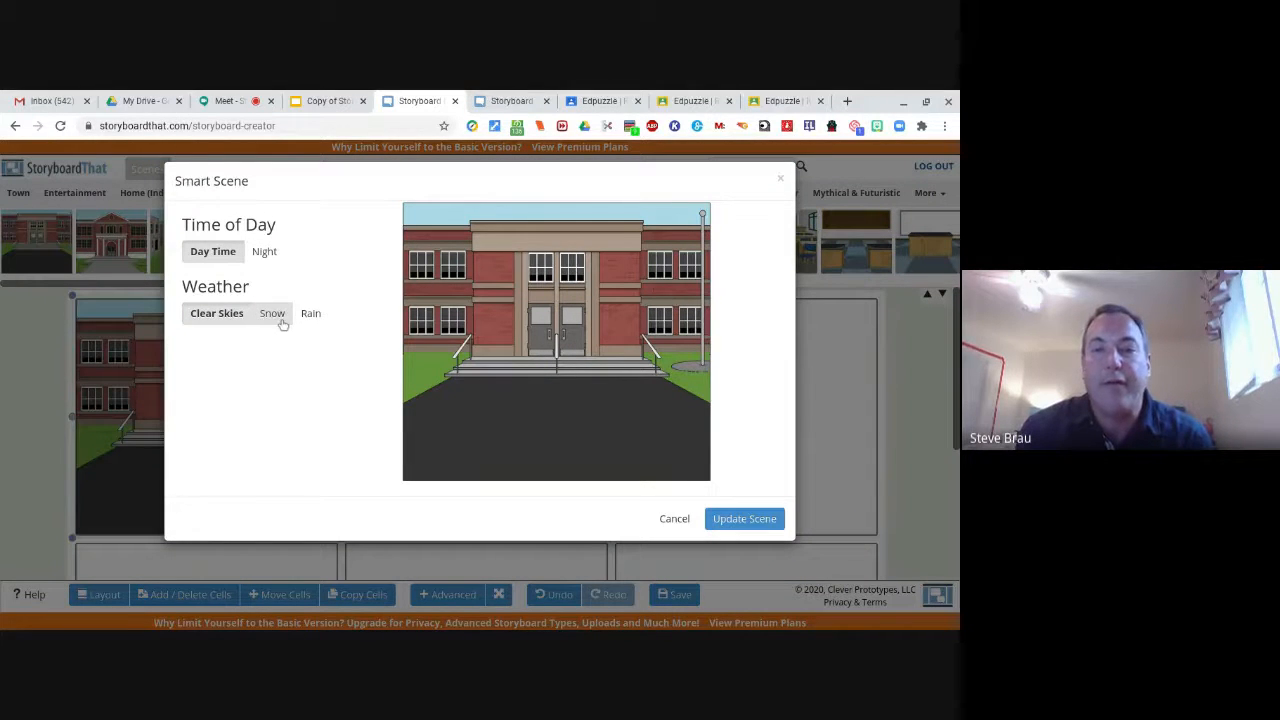
click(674, 520)
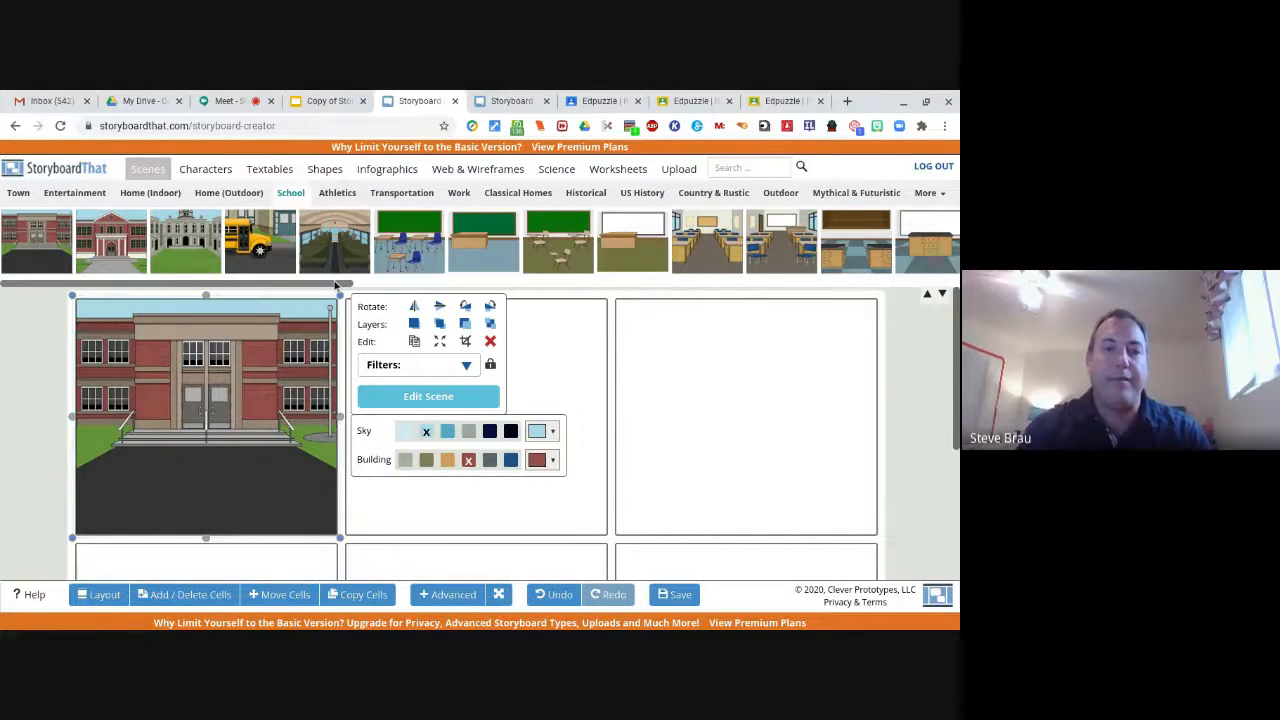
Place the blue-curtained stage scene in the second cell, with its curtains set to Closed and its spotlight to Appear
drag(335, 286, 934, 289)
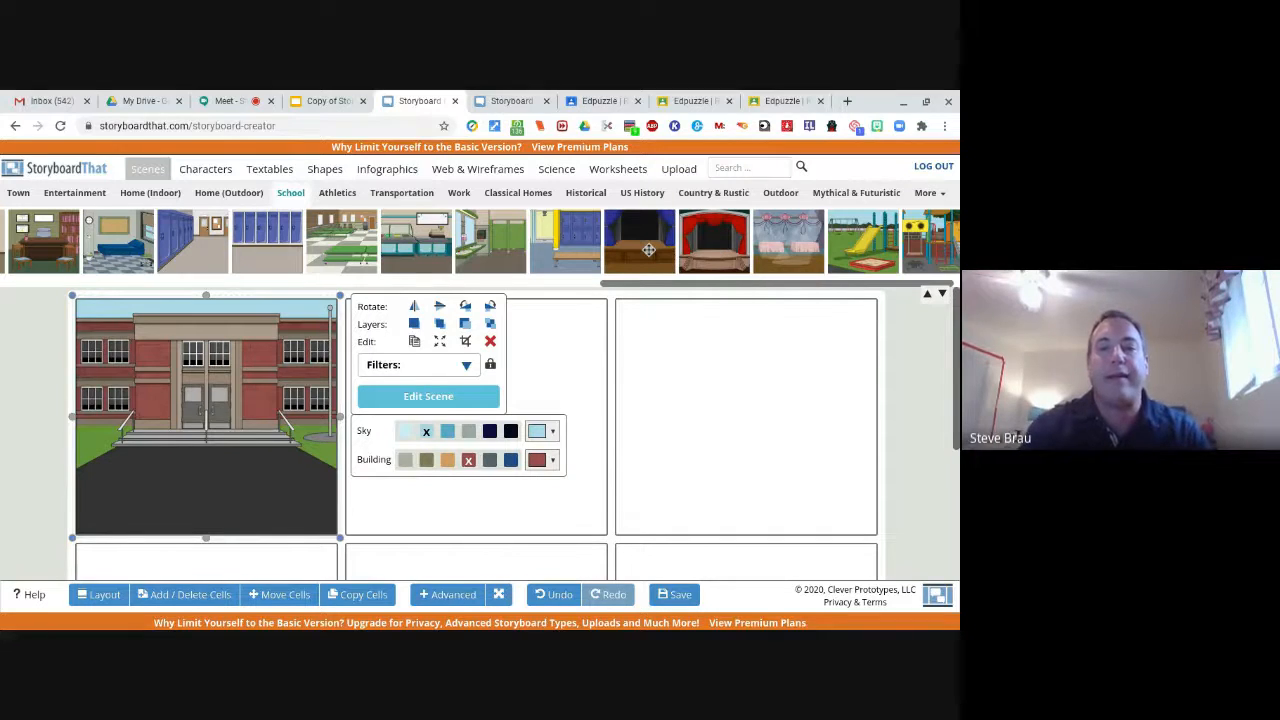
drag(649, 250, 504, 380)
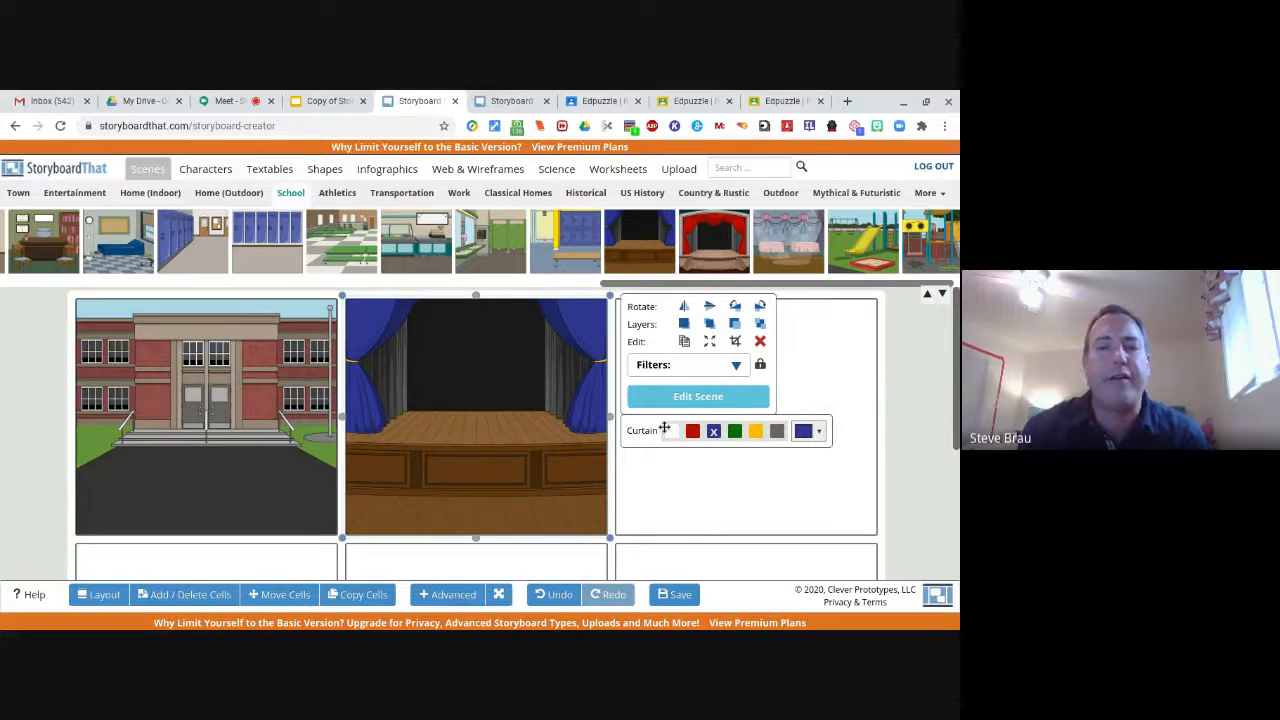
click(708, 398)
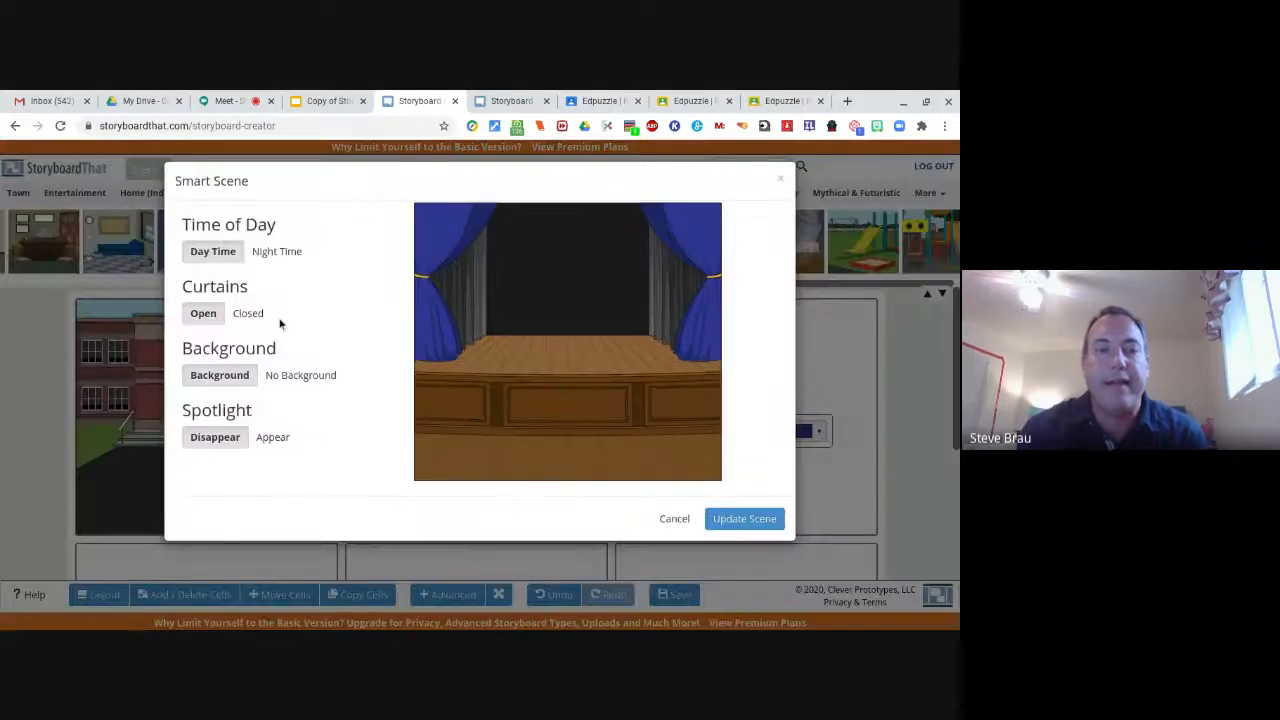
click(248, 313)
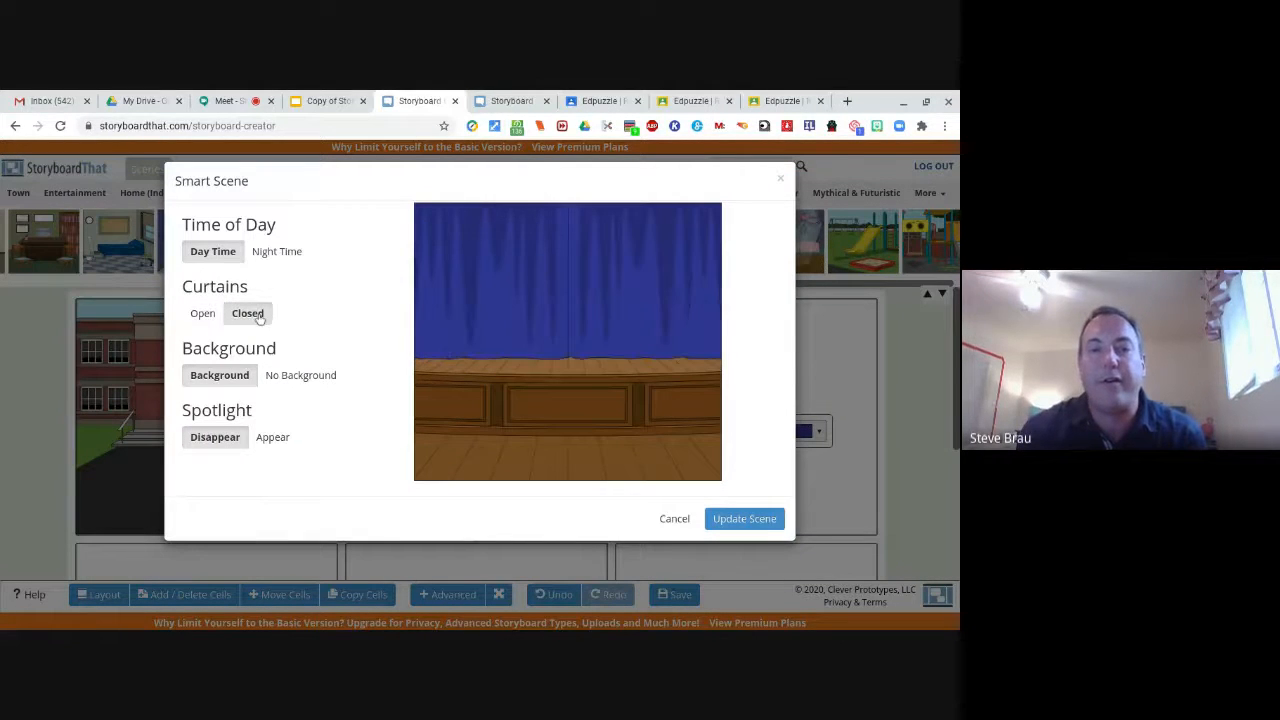
click(268, 437)
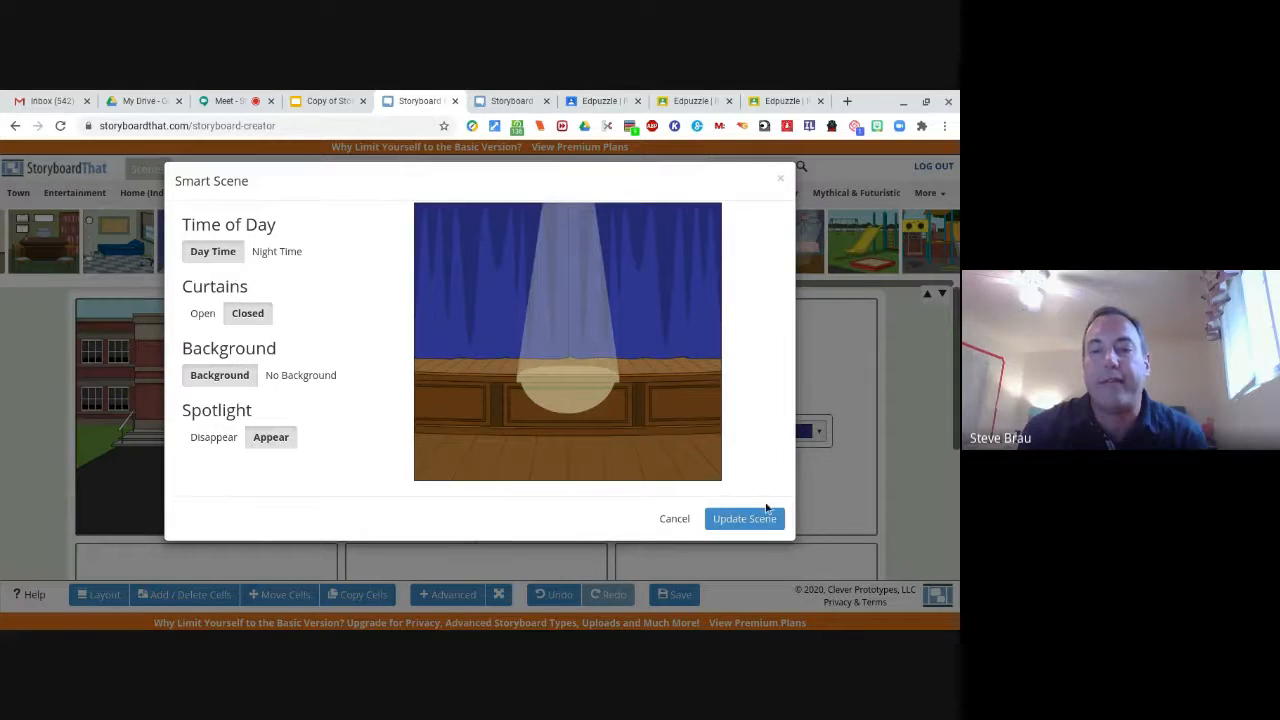
click(758, 518)
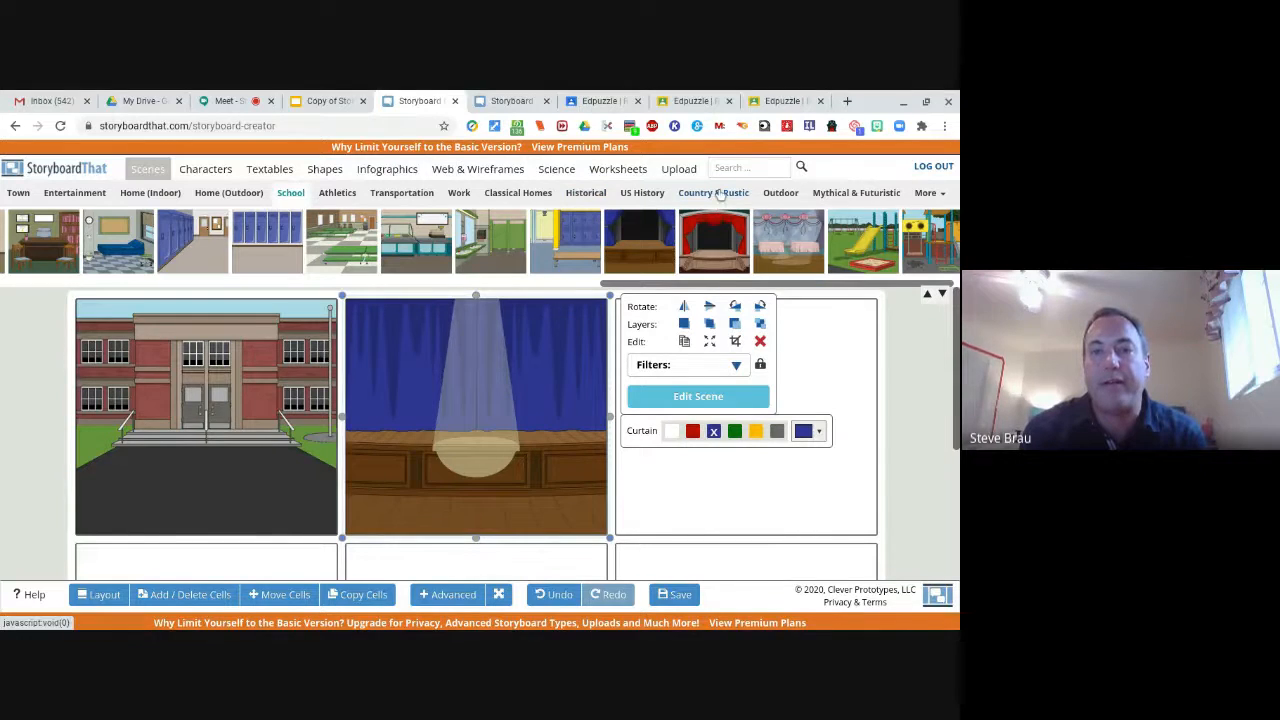
Place the Outdoor scene with a forking dirt path and a tree in the third cell
click(772, 195)
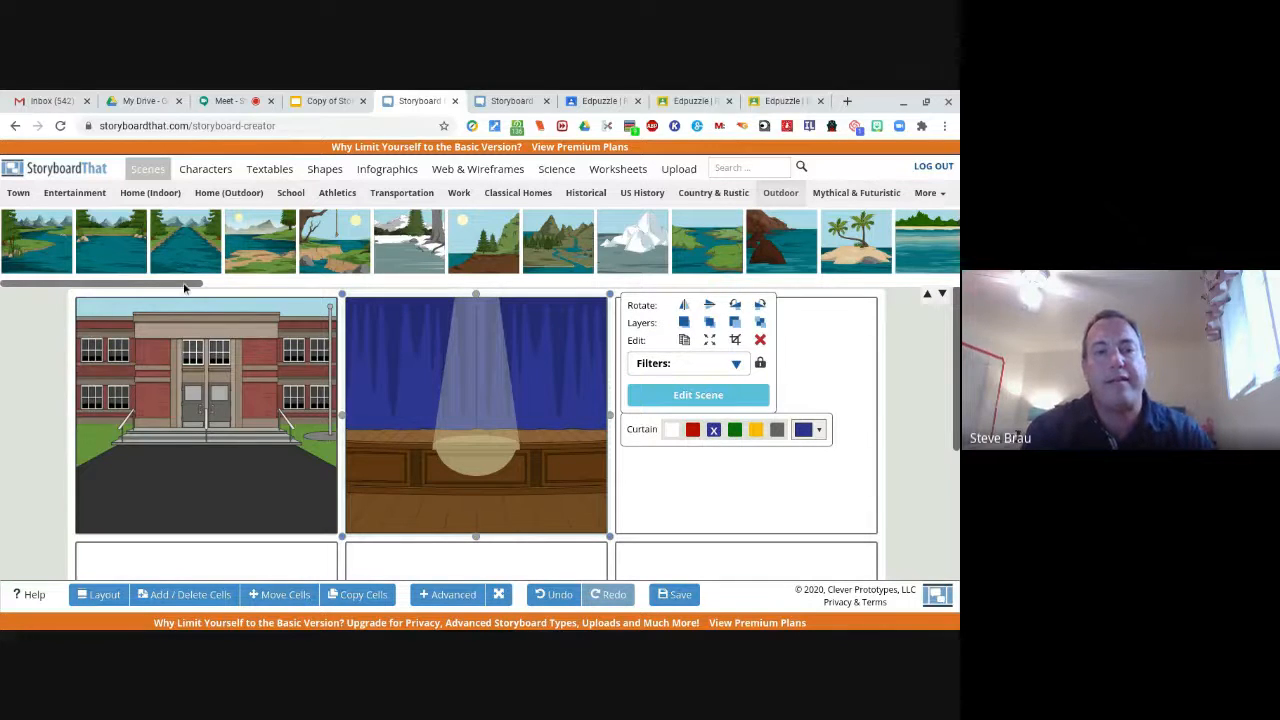
drag(184, 288, 556, 307)
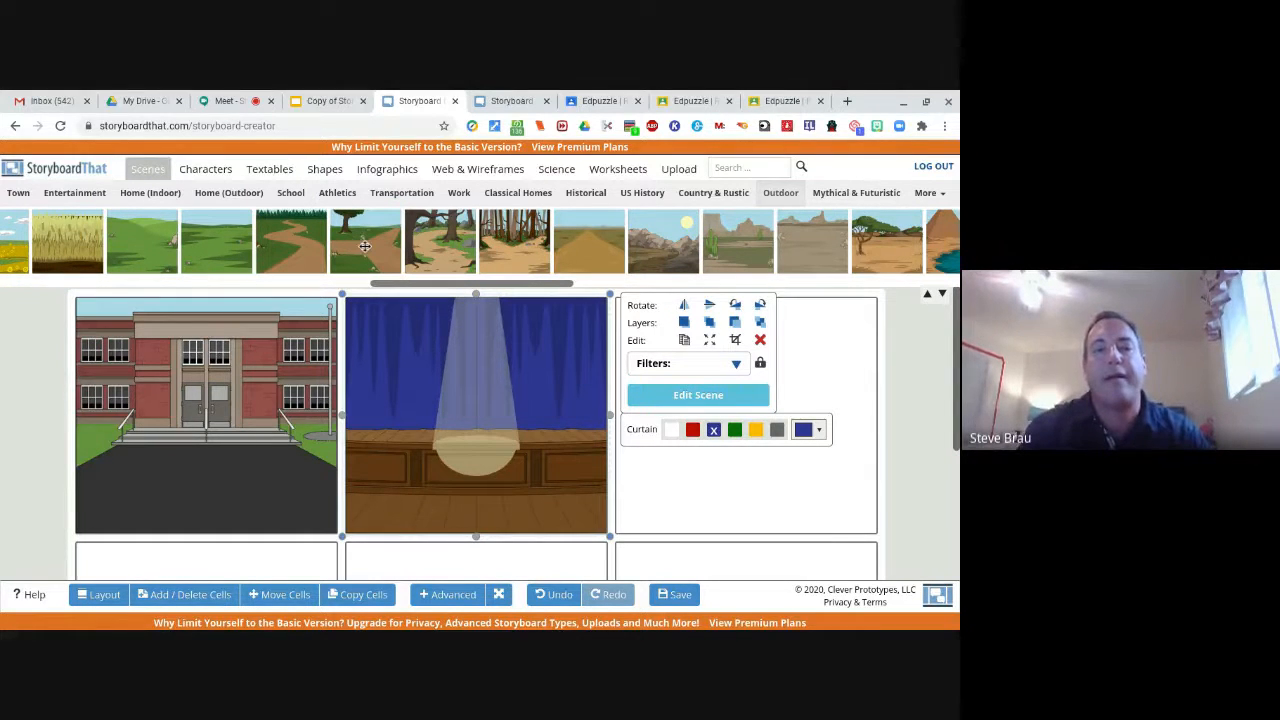
drag(365, 245, 723, 339)
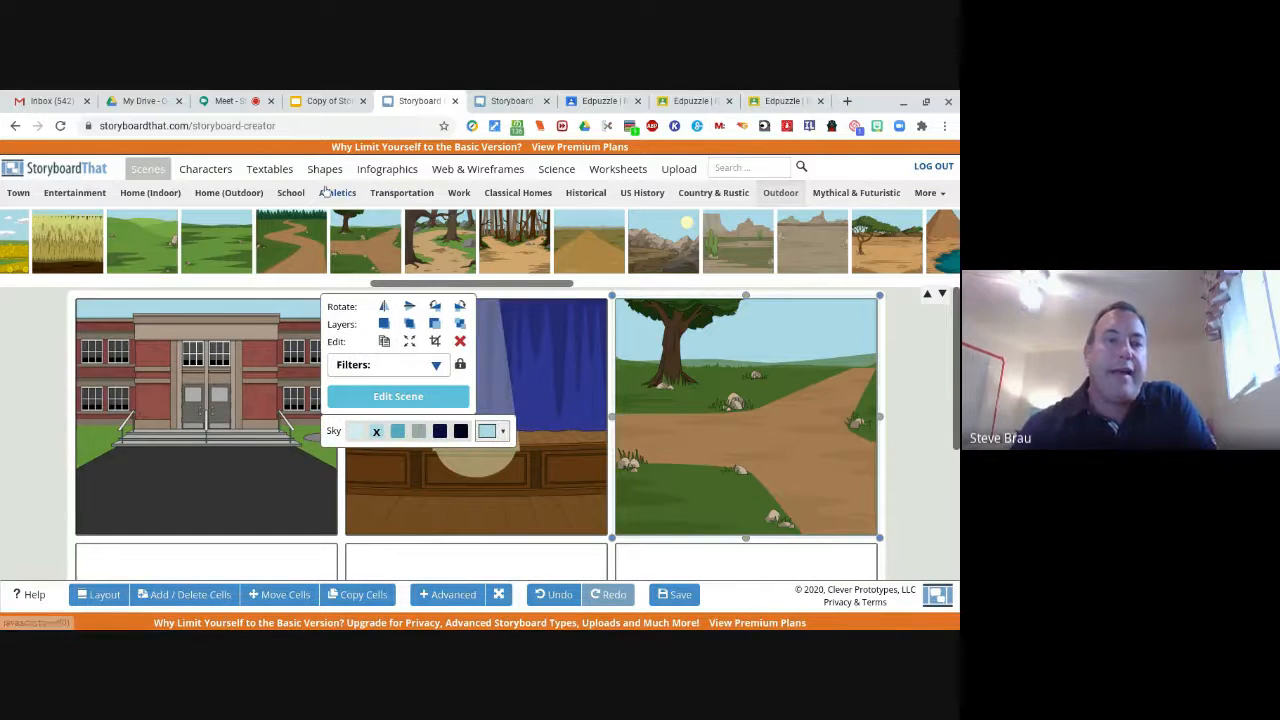
Place the Kids girl in the belted dress in the stage's spotlight and change her legs to the seated pose
click(209, 173)
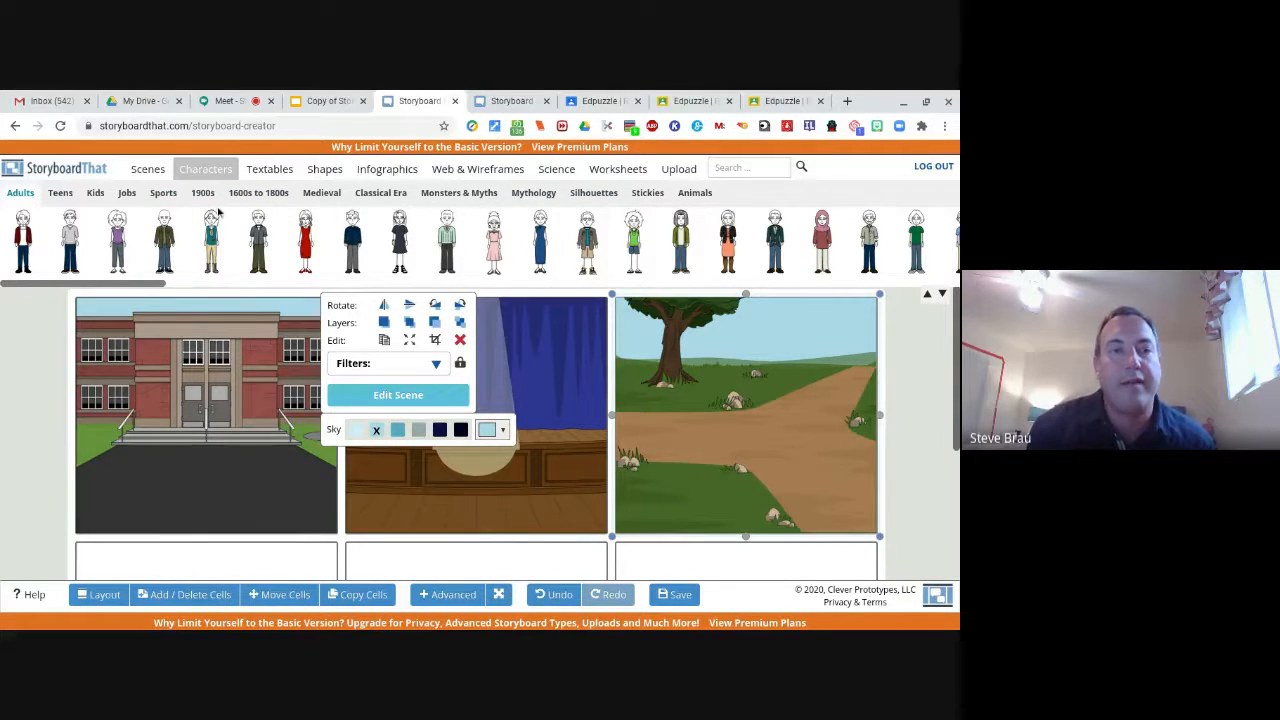
click(97, 197)
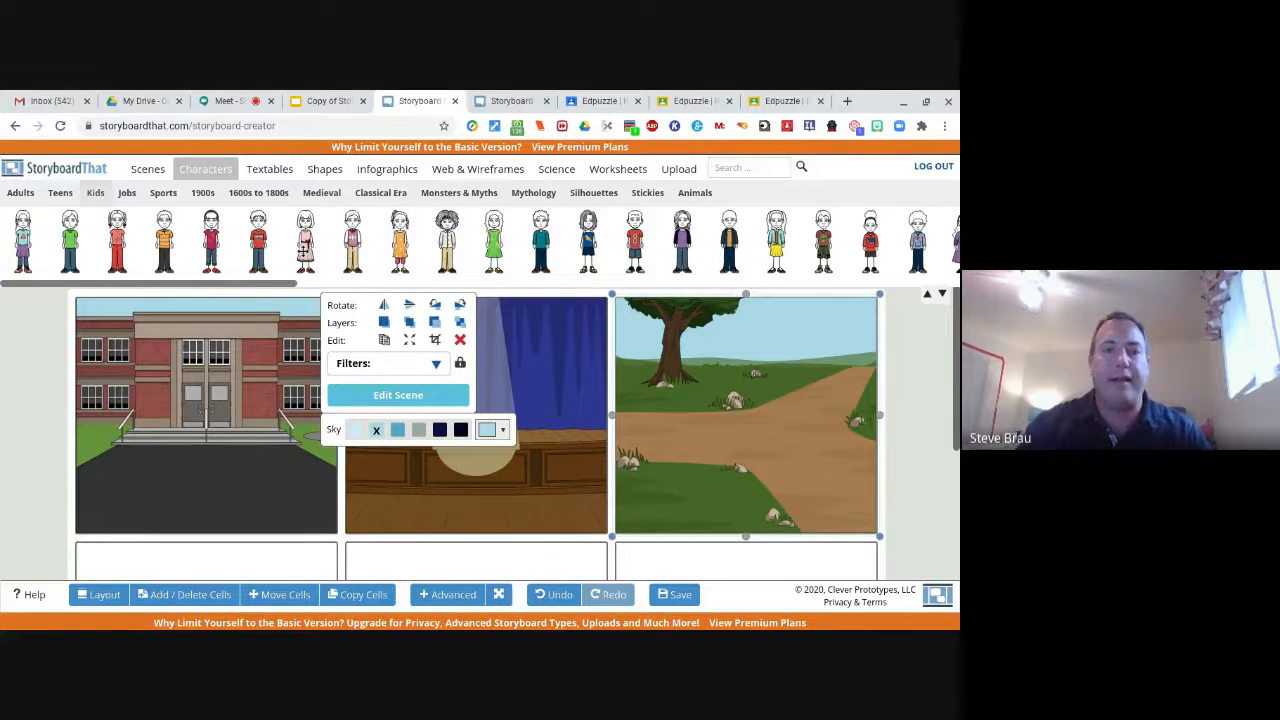
drag(304, 249, 459, 393)
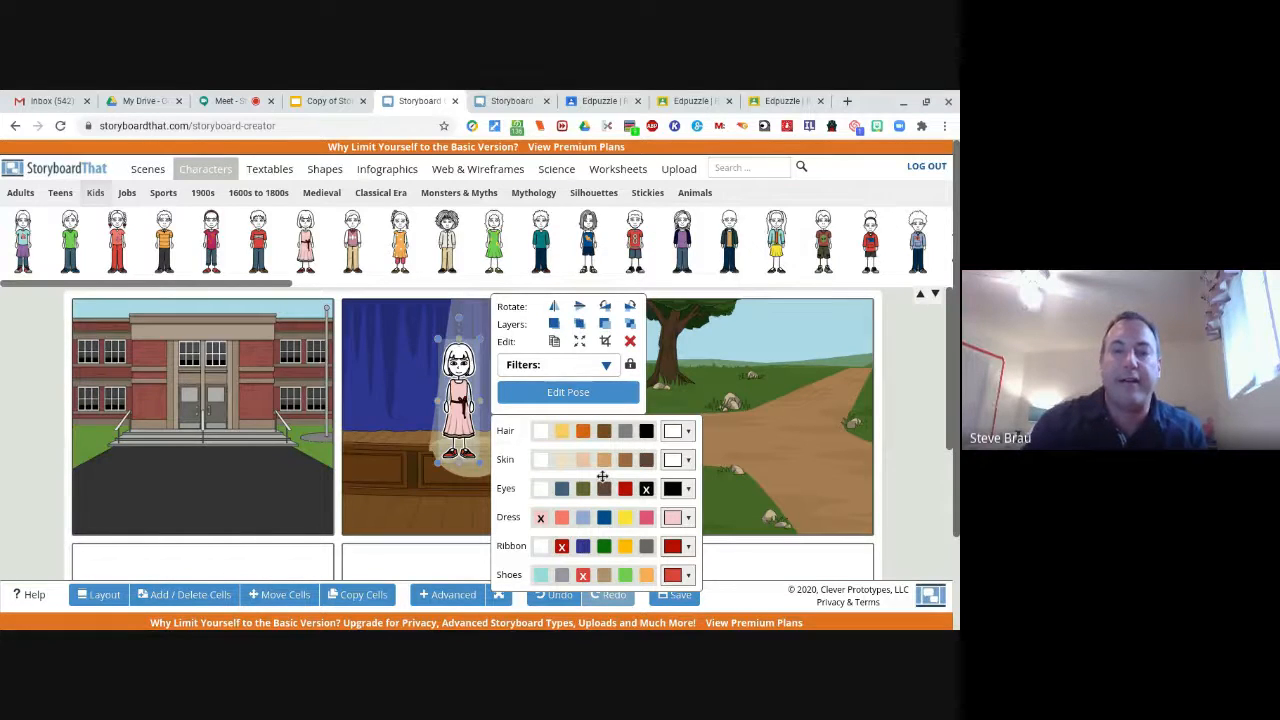
click(568, 392)
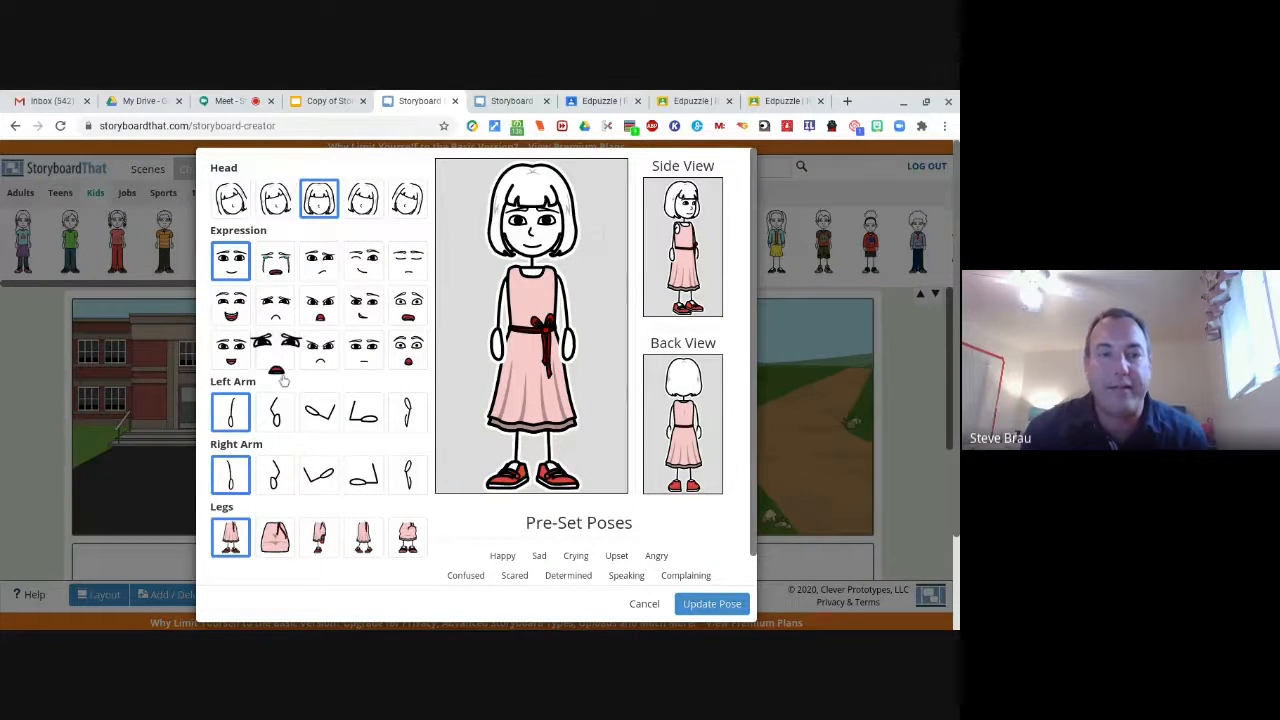
click(265, 545)
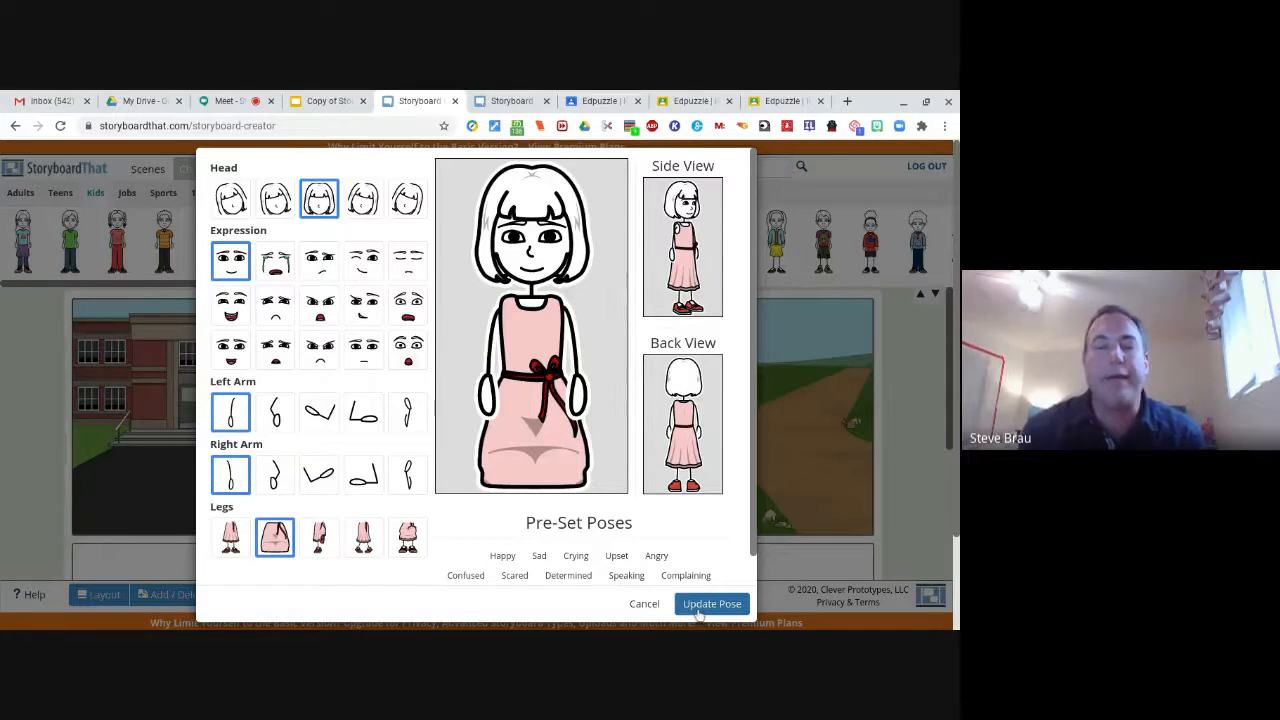
click(712, 604)
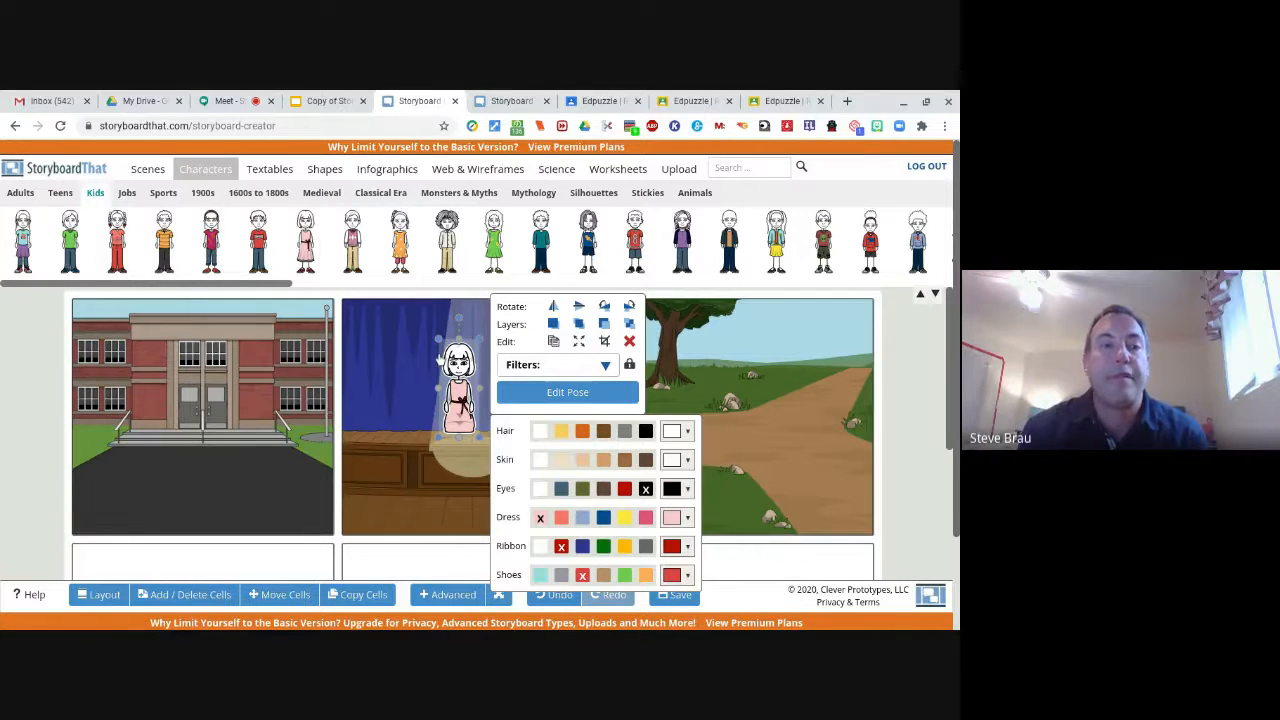
Add a rectangular speech bubble reading "Hello. I am scout." to the stage cell and position it clear of the girl's head
click(270, 170)
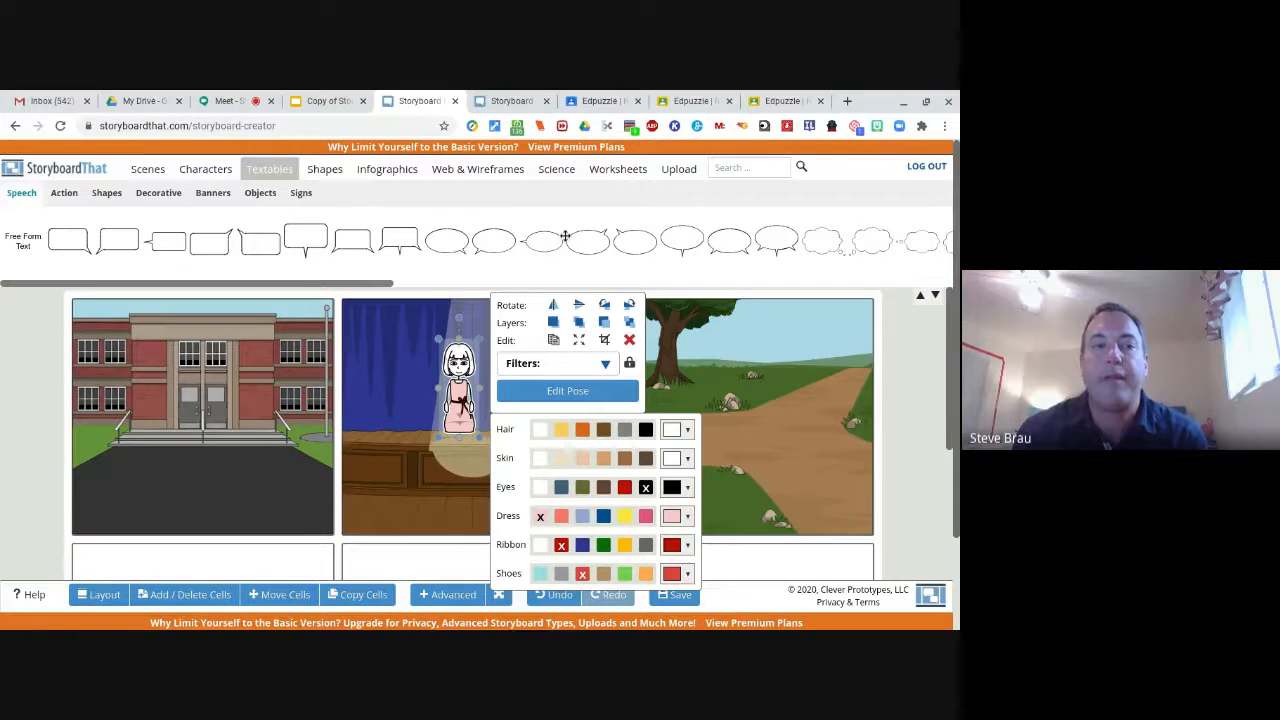
drag(74, 243, 412, 334)
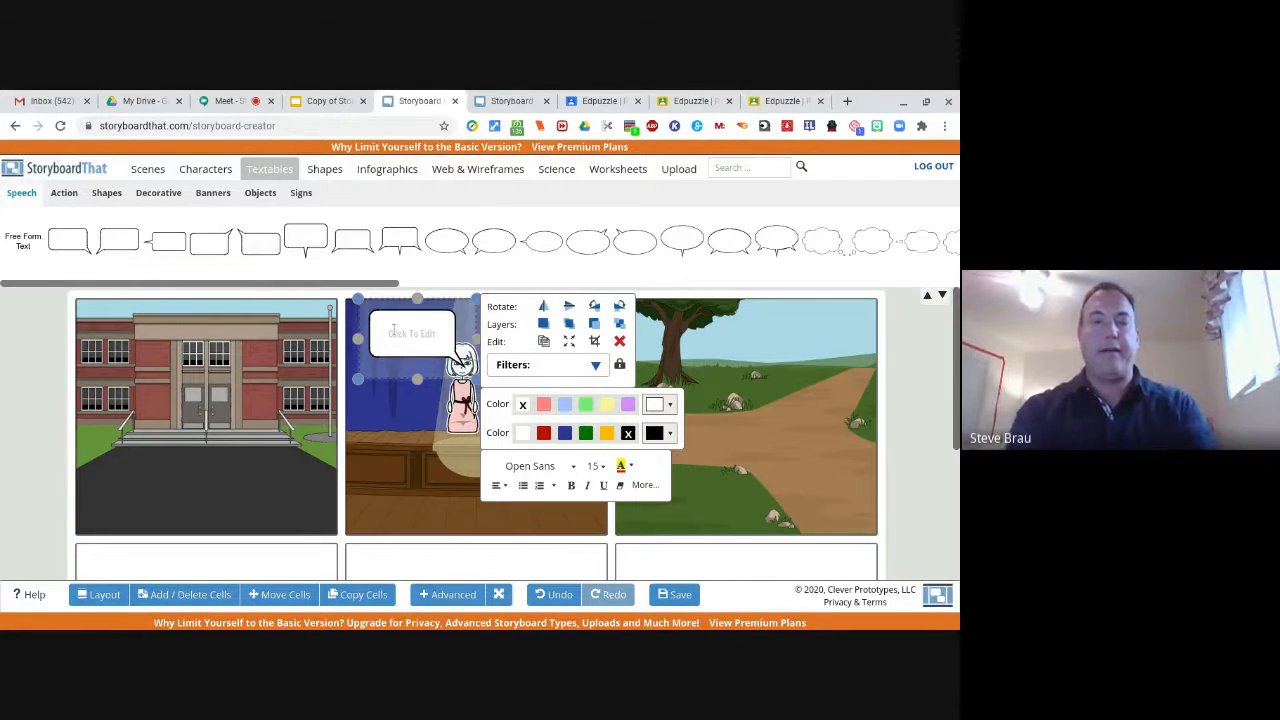
click(395, 333)
text(Hel)
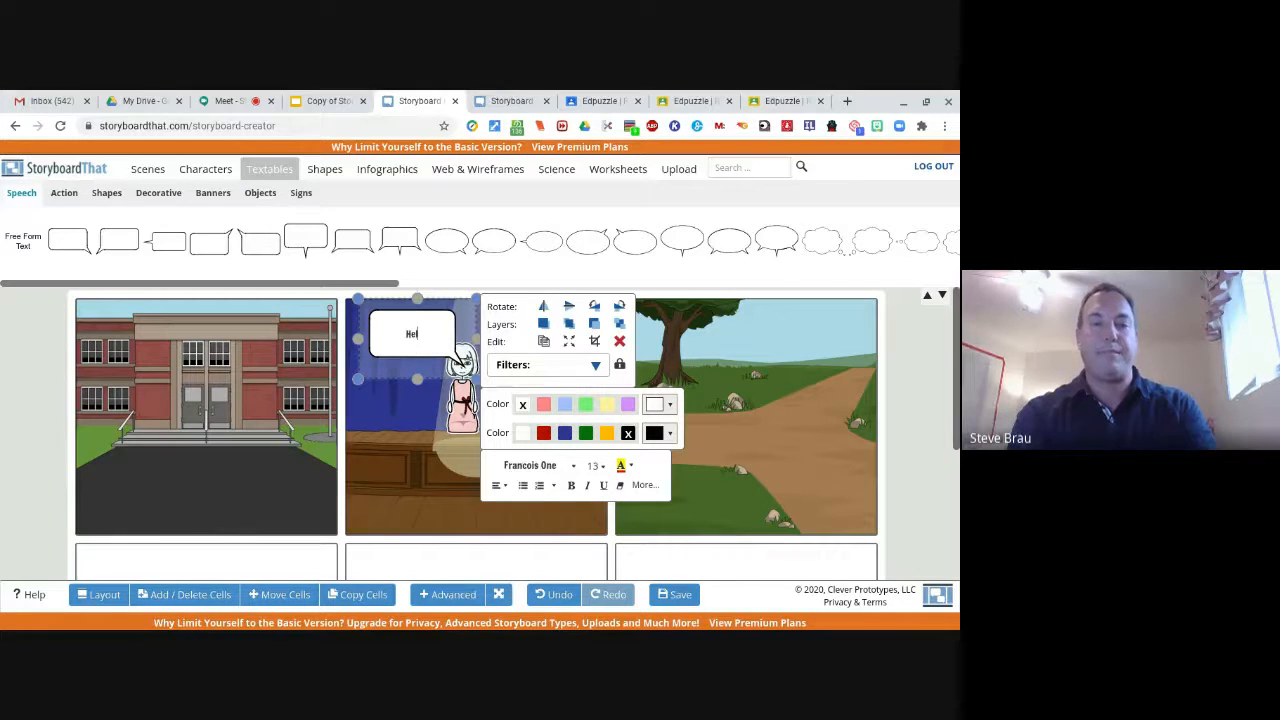
text(lo, I am)
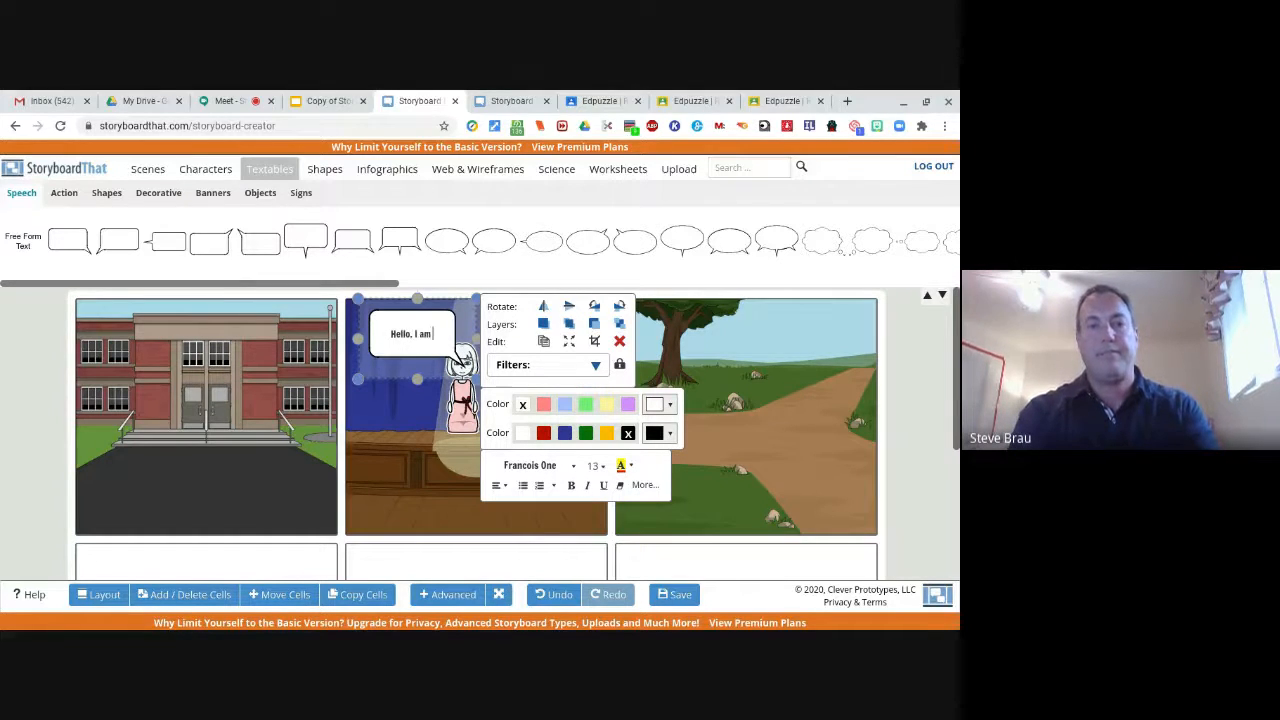
text( scout.)
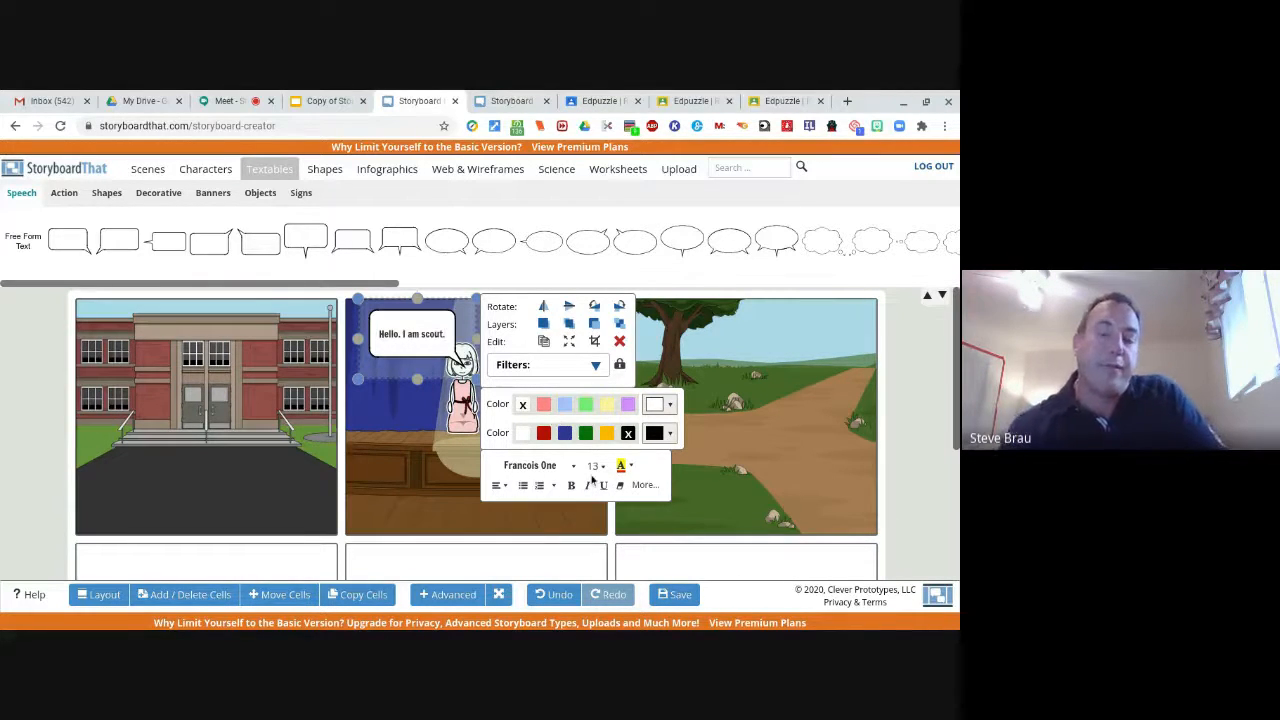
click(451, 496)
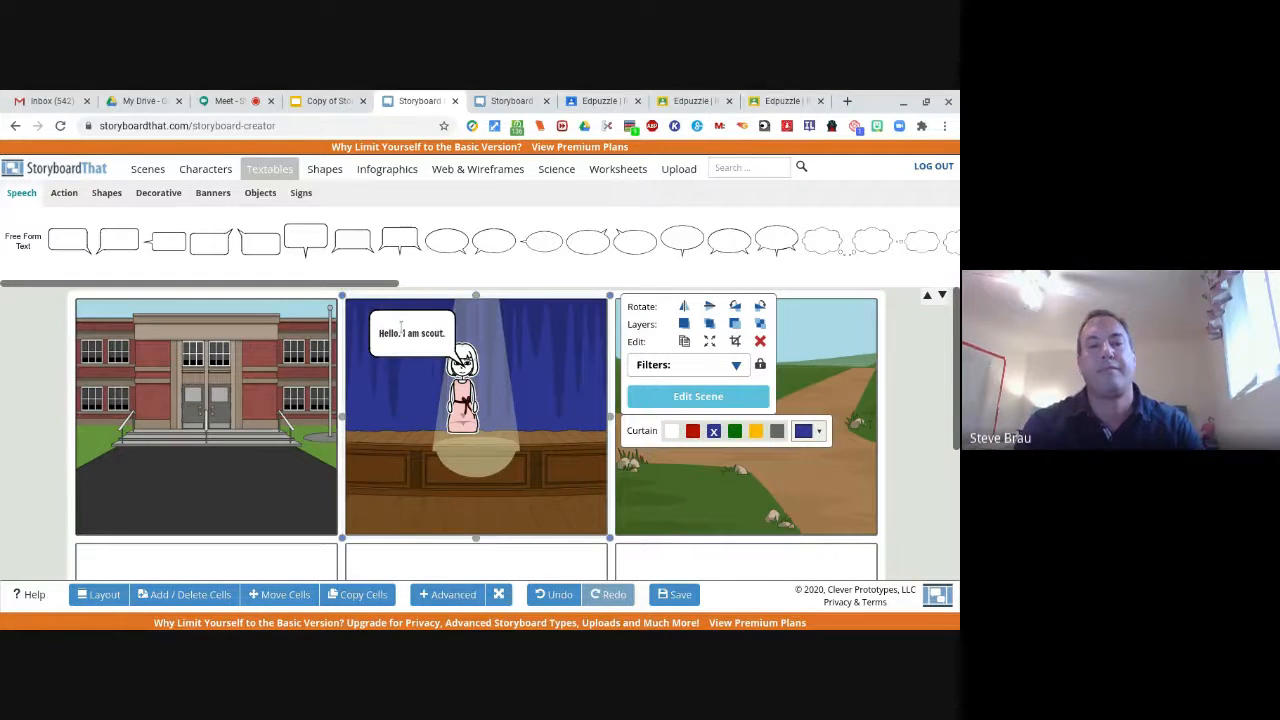
drag(401, 326, 380, 328)
click(381, 468)
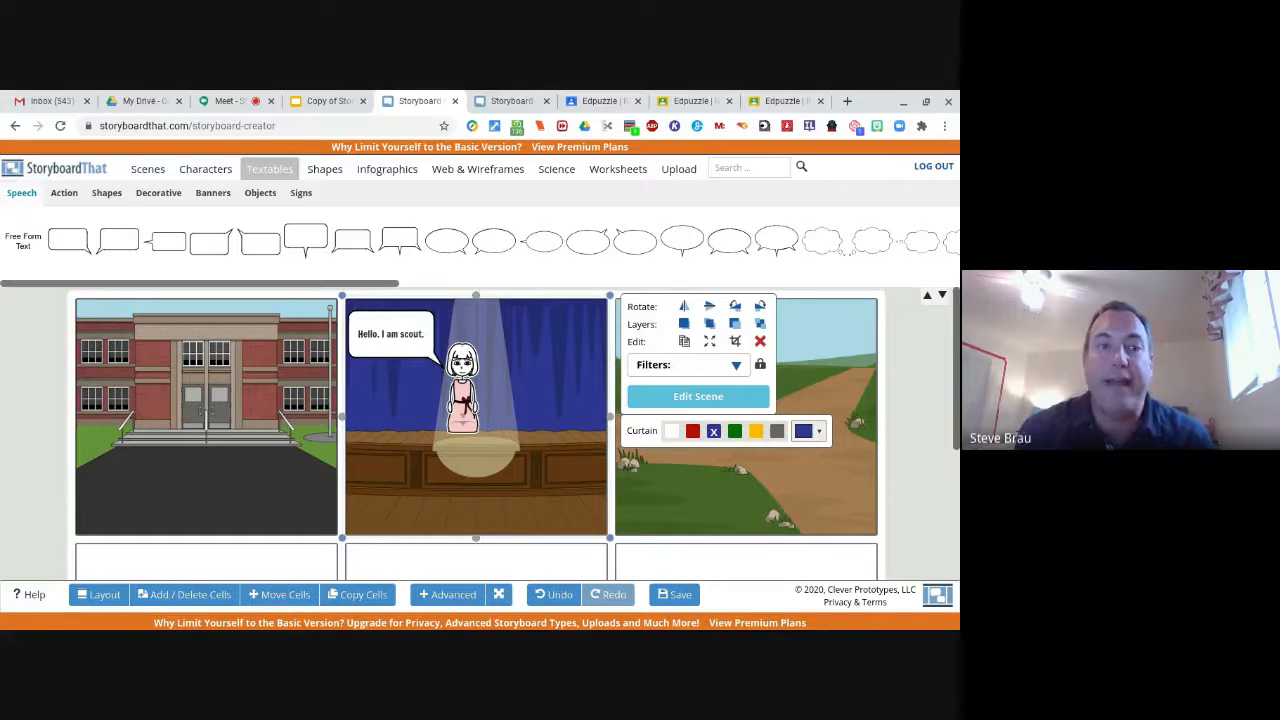
Search the artwork library for "ham" and decline the premium photo offer
click(729, 169)
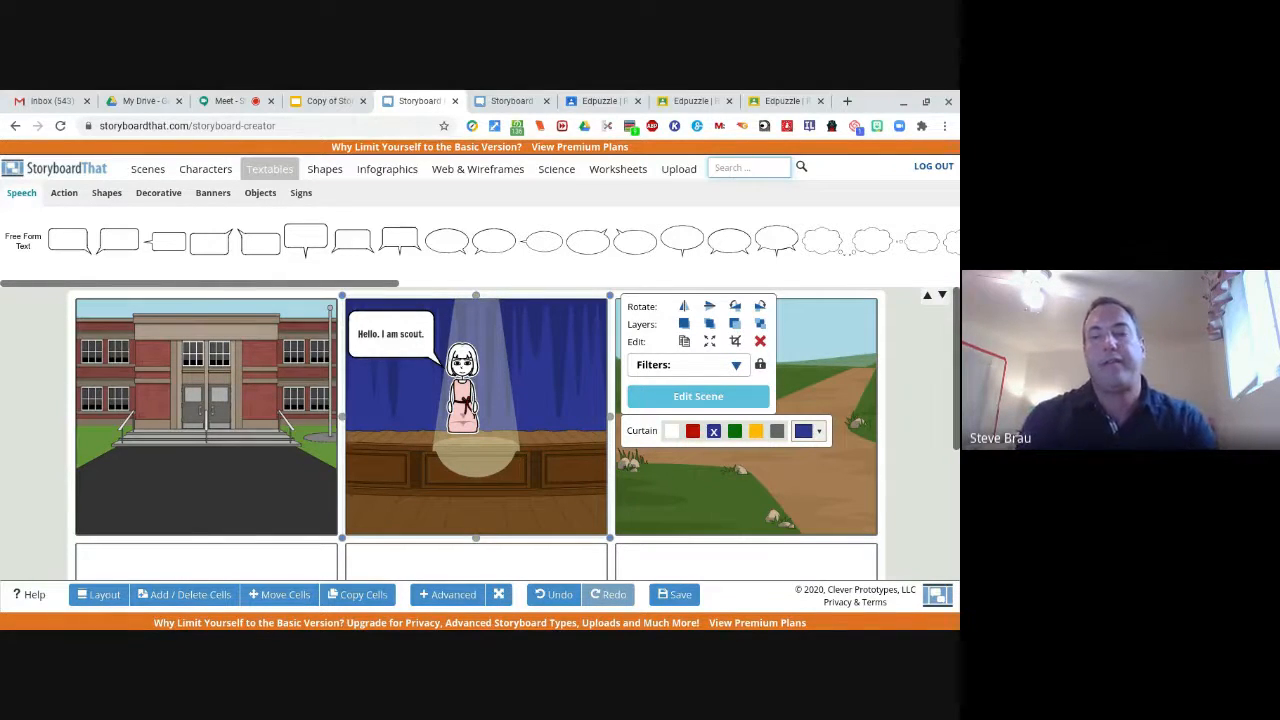
text(hanm)
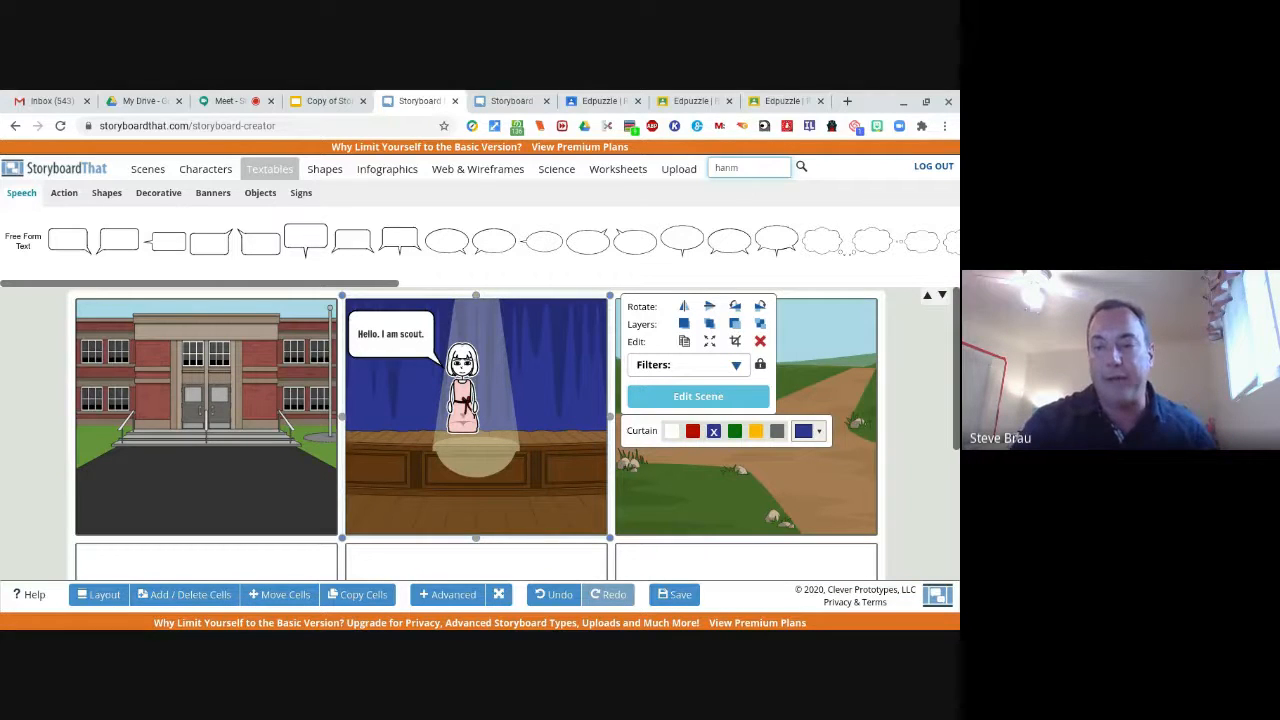
text(m)
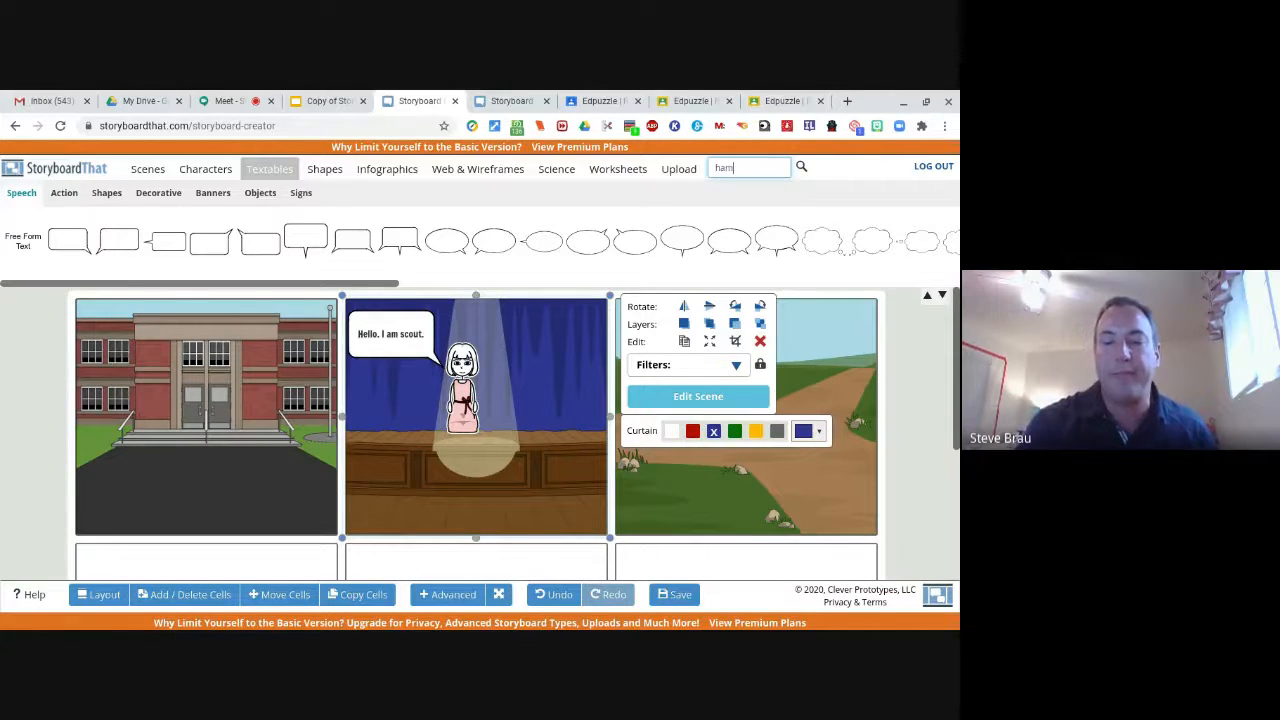
key(Return)
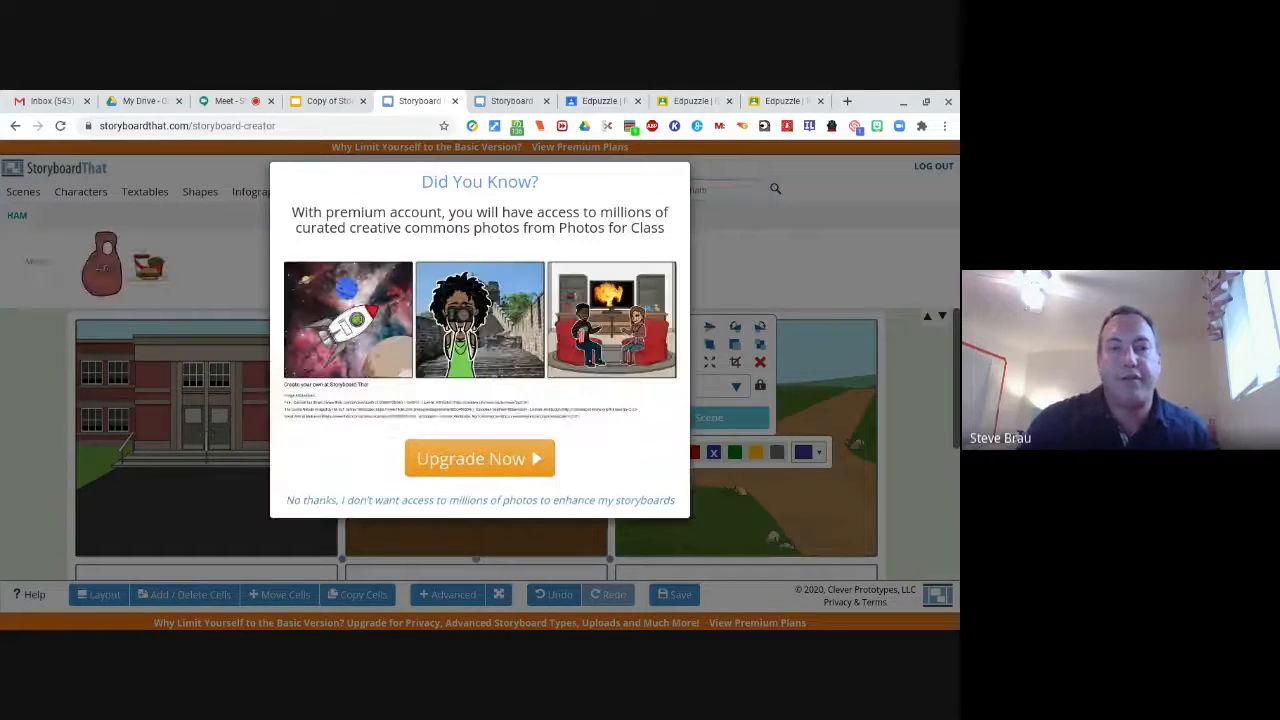
click(462, 500)
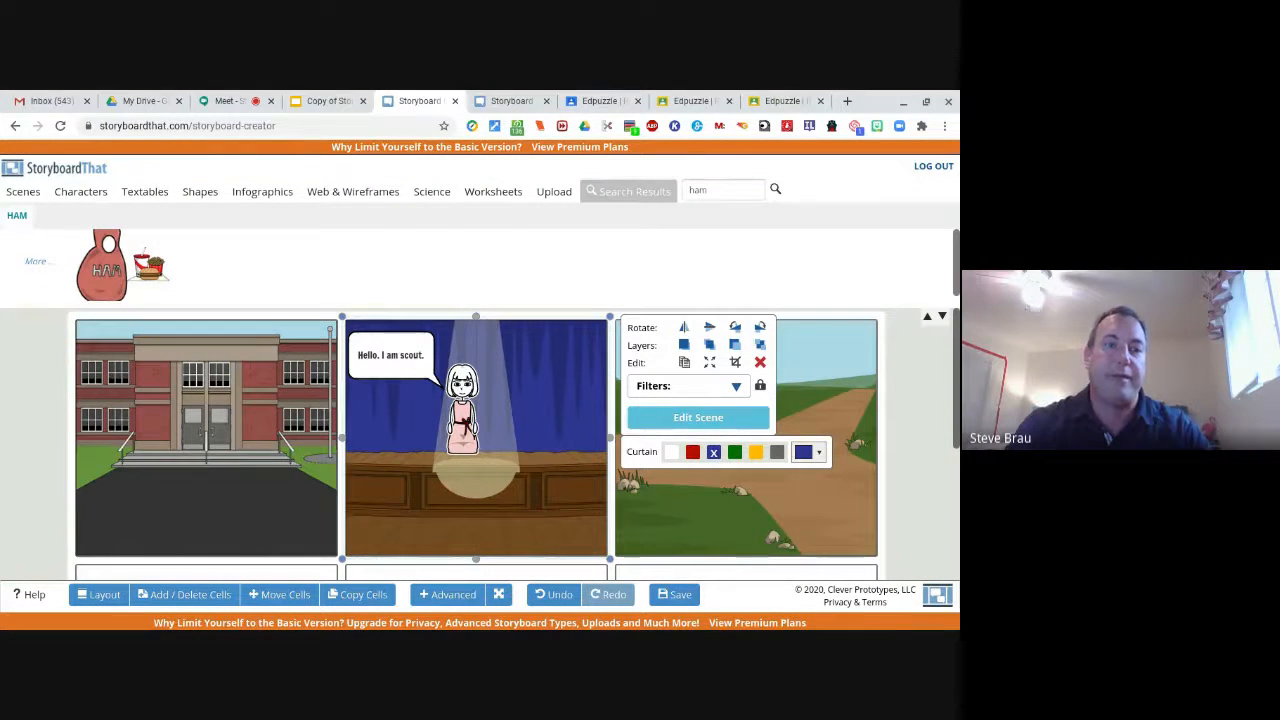
Place the ham costume over the girl on stage, enlarge it to cover her body and align its opening with her face
drag(92, 275, 449, 398)
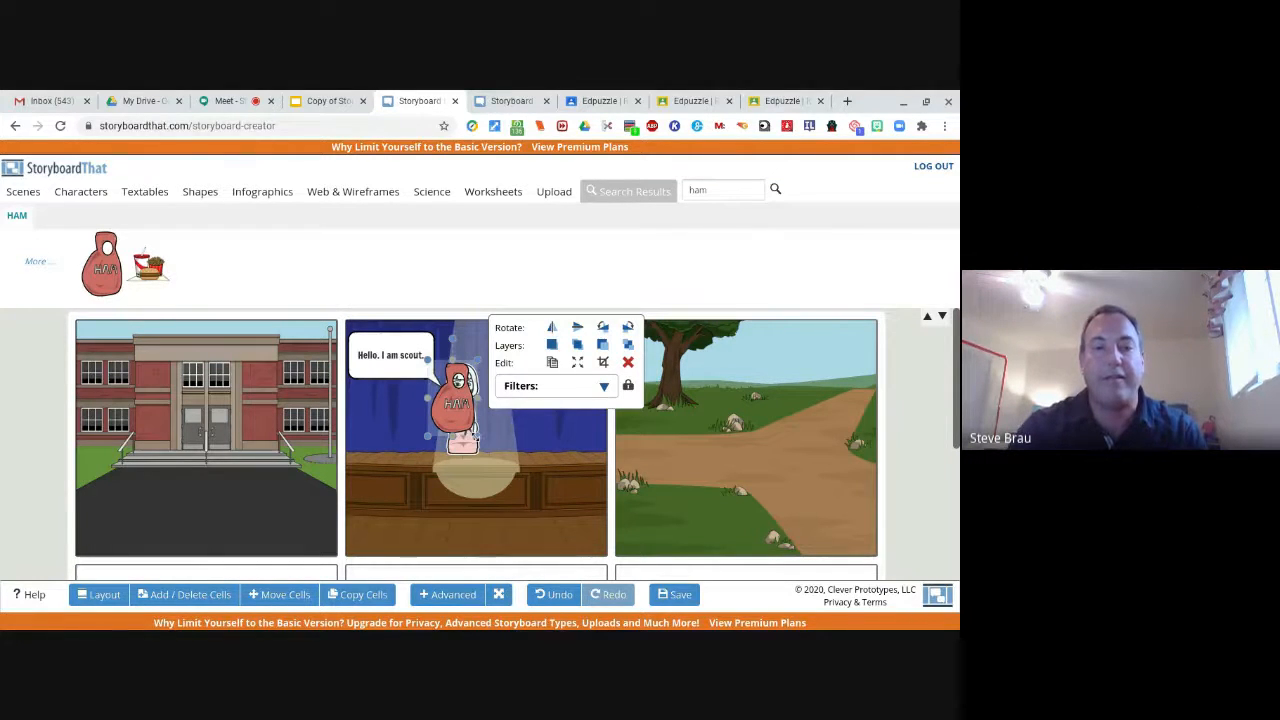
drag(476, 444, 495, 468)
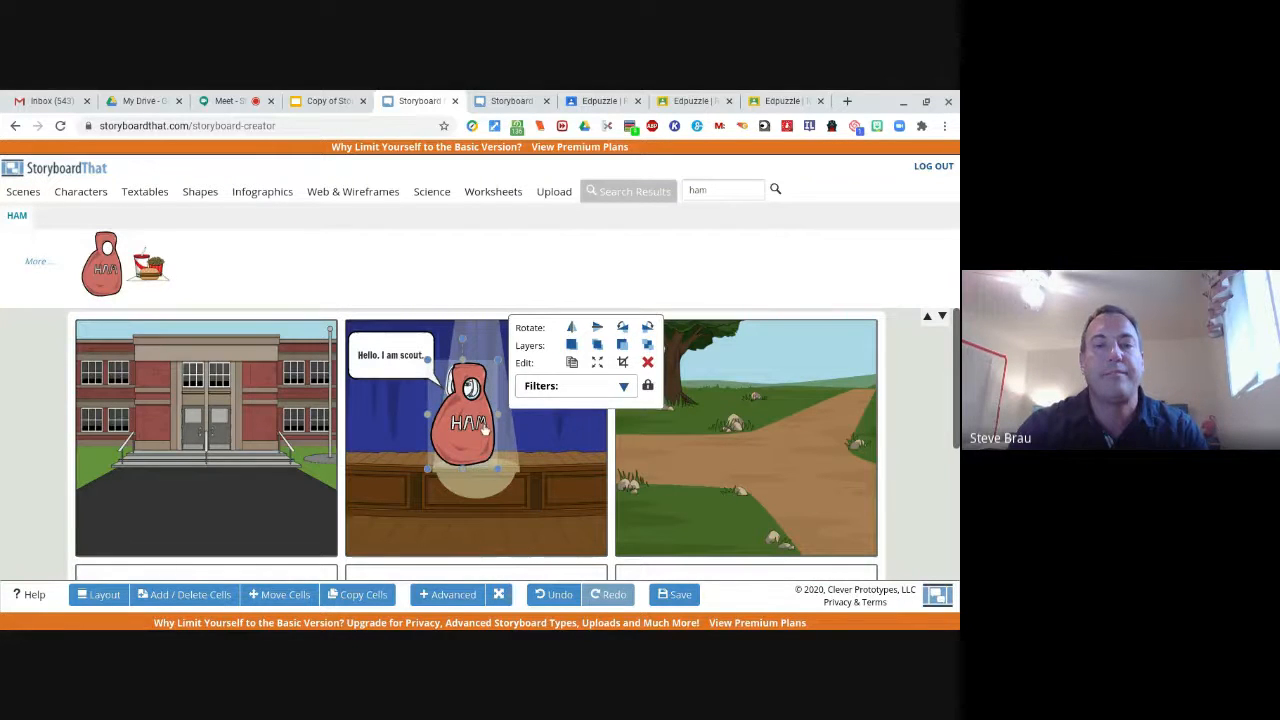
drag(482, 425, 466, 423)
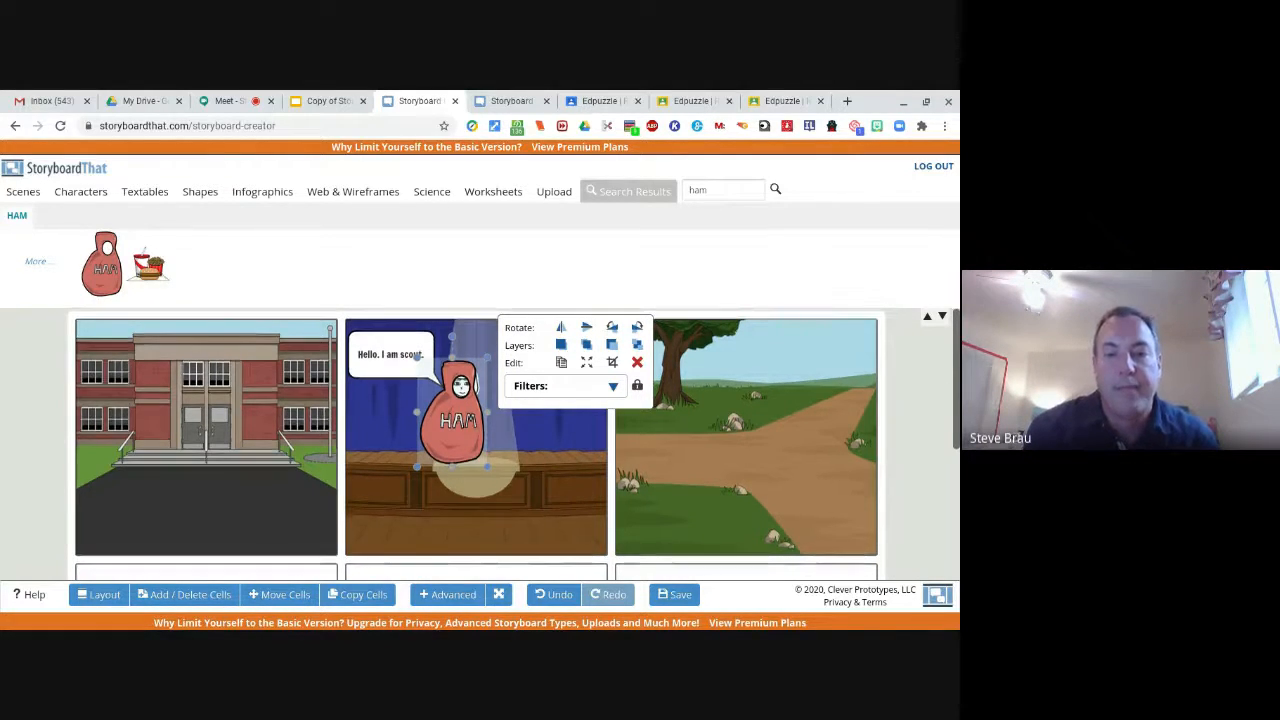
Save the storyboard with the title "tkam ch 28" and no description
scroll(476, 437, down, 1)
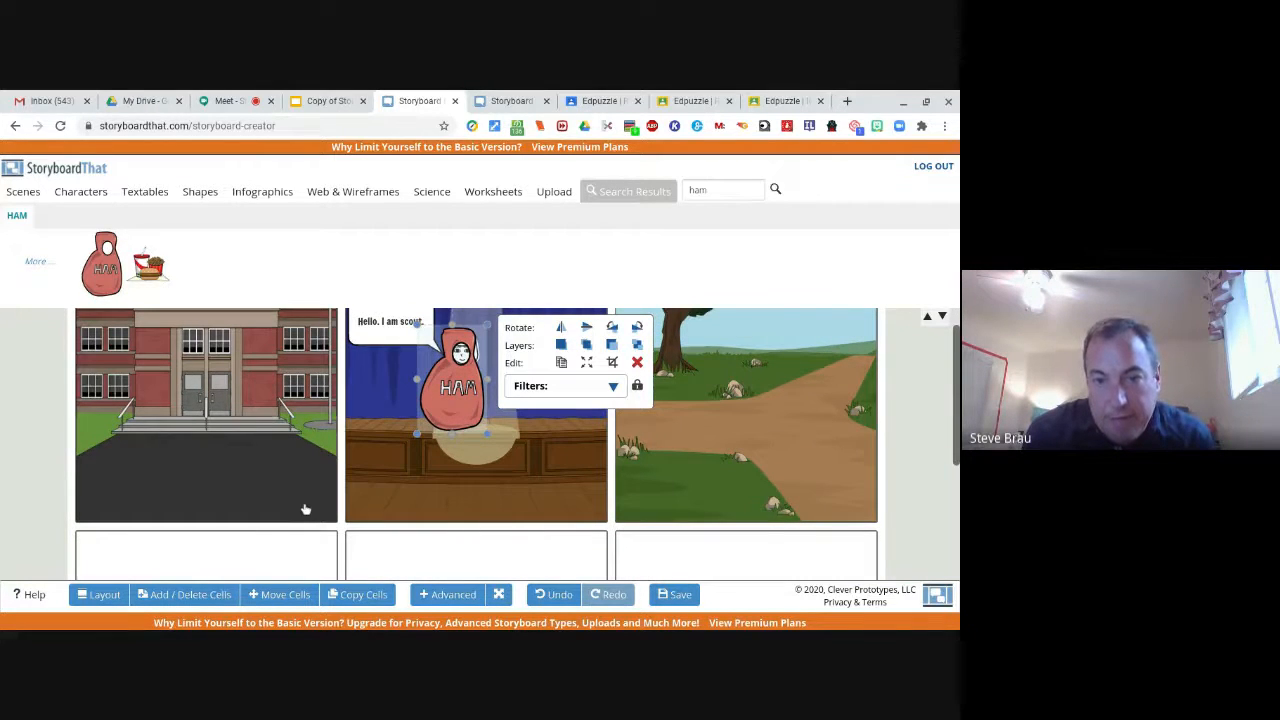
click(676, 596)
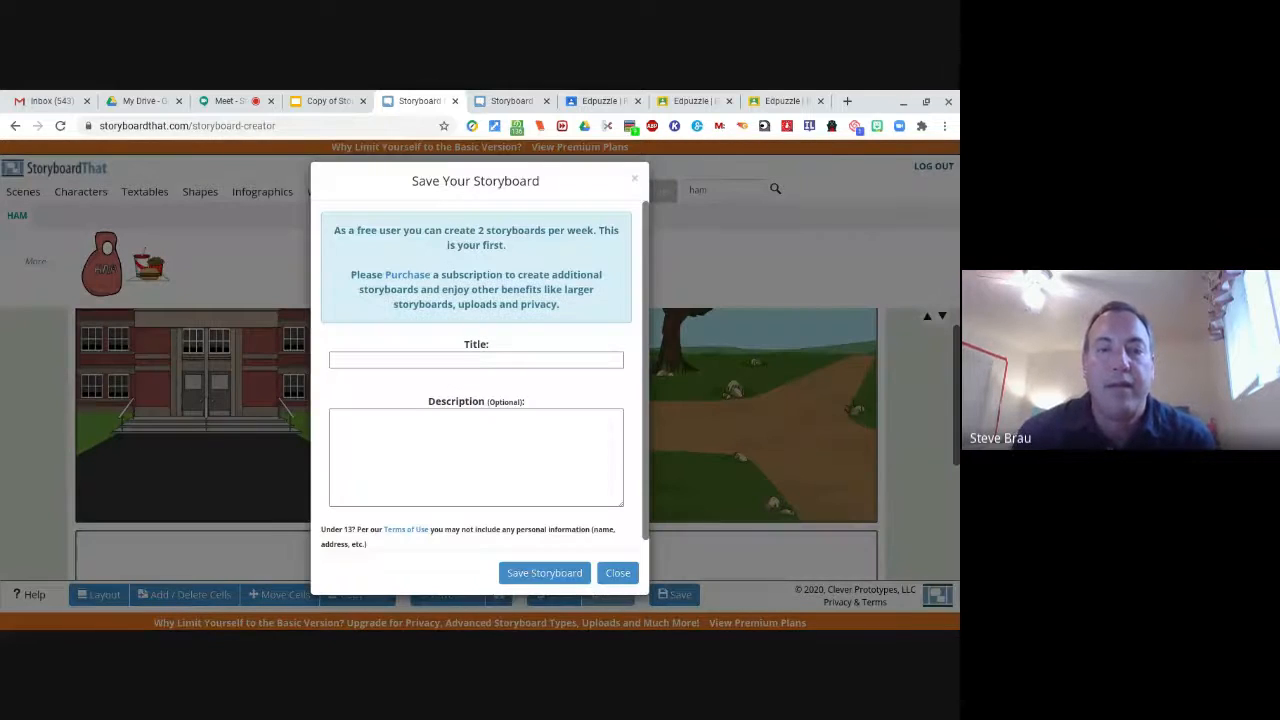
click(390, 362)
text(Ham ch 2)
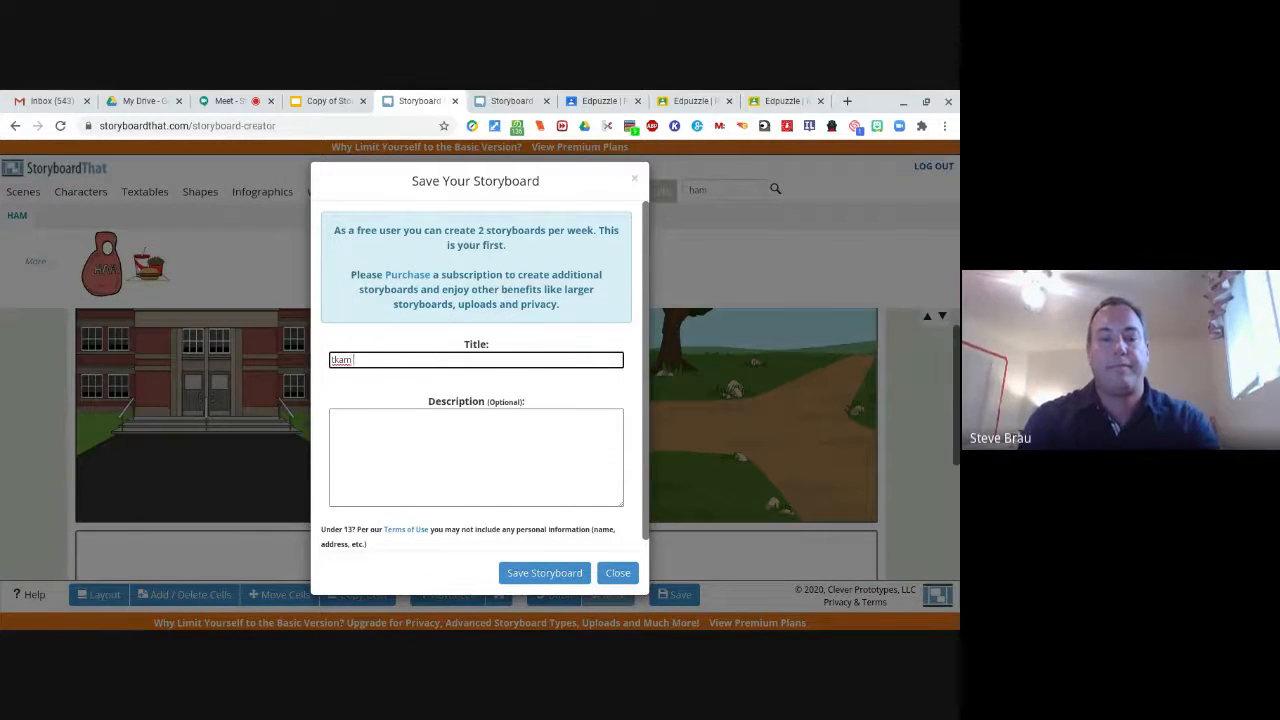
text(8)
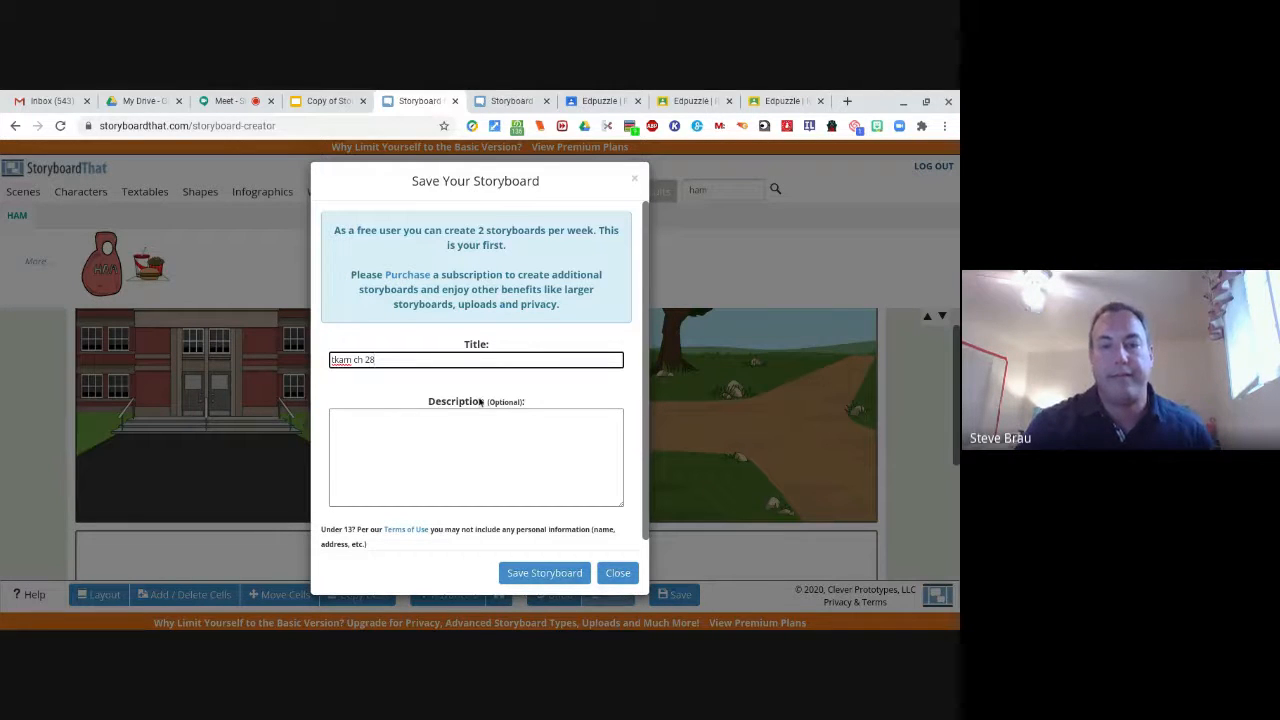
click(574, 573)
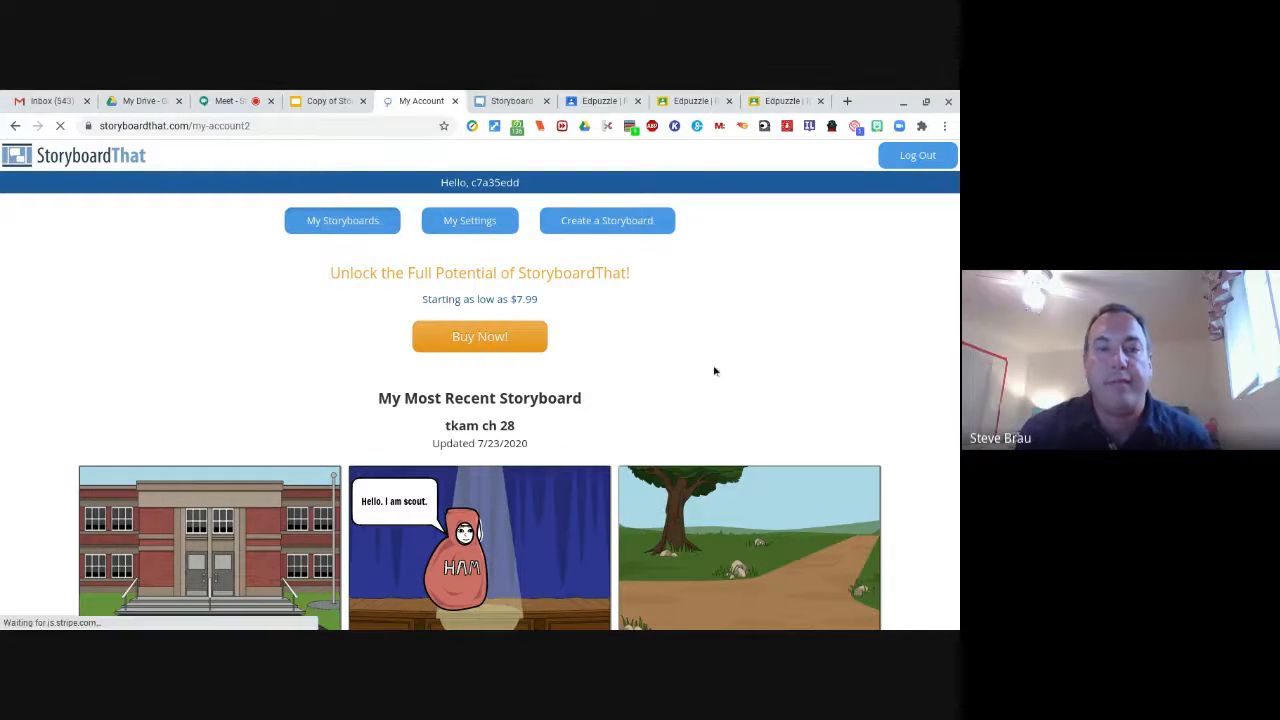
Review the download formats offered for the saved storyboard, and switch to the Google Meet tab
scroll(703, 318, down, 5)
scroll(703, 318, down, 2)
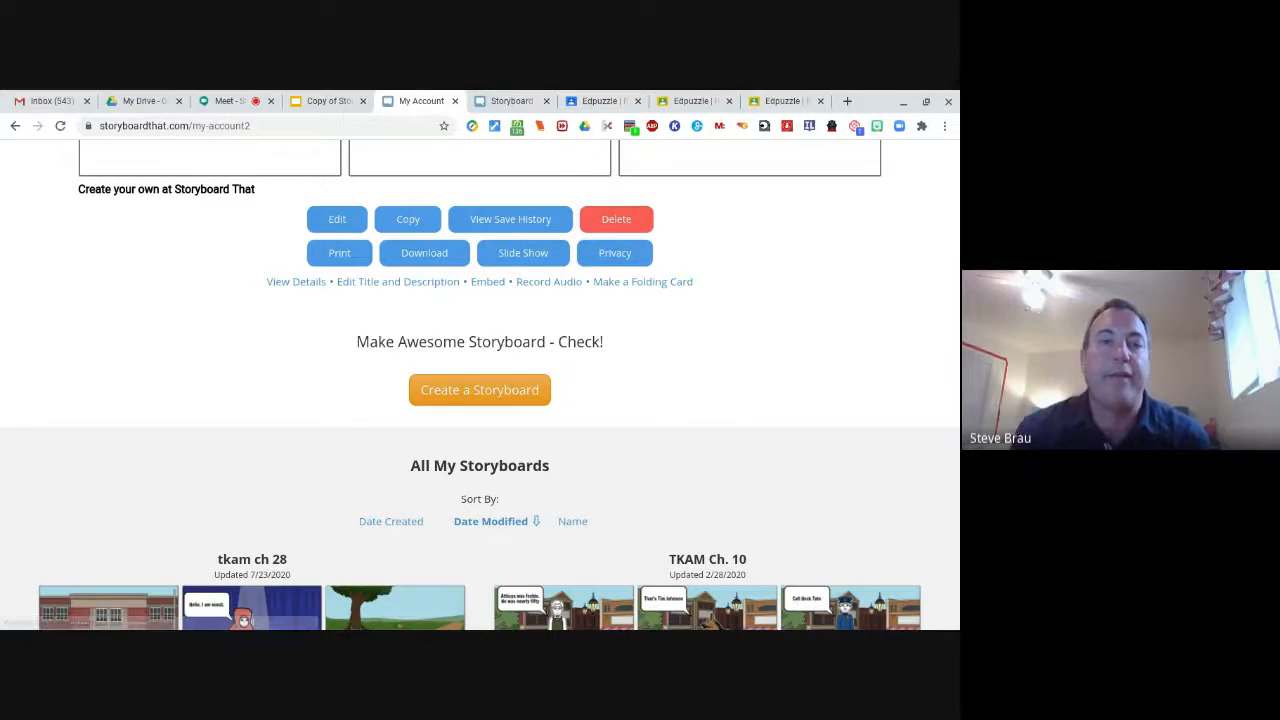
click(435, 256)
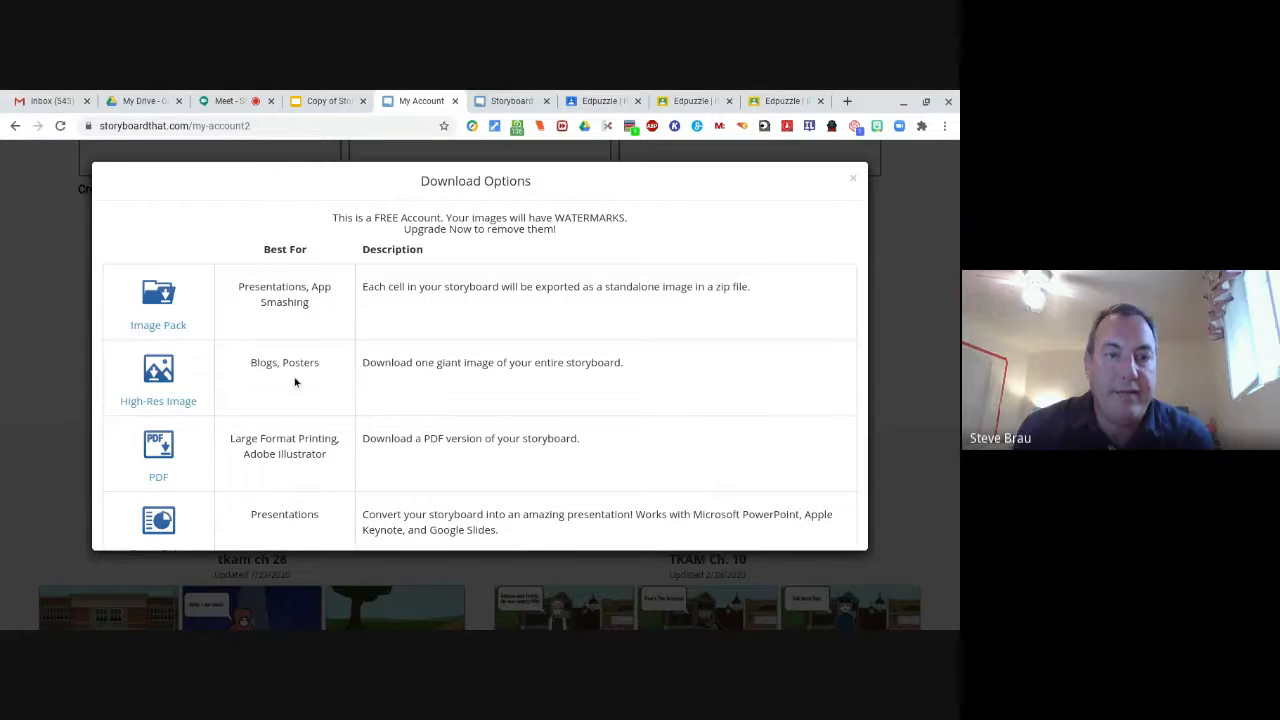
scroll(295, 382, down, 1)
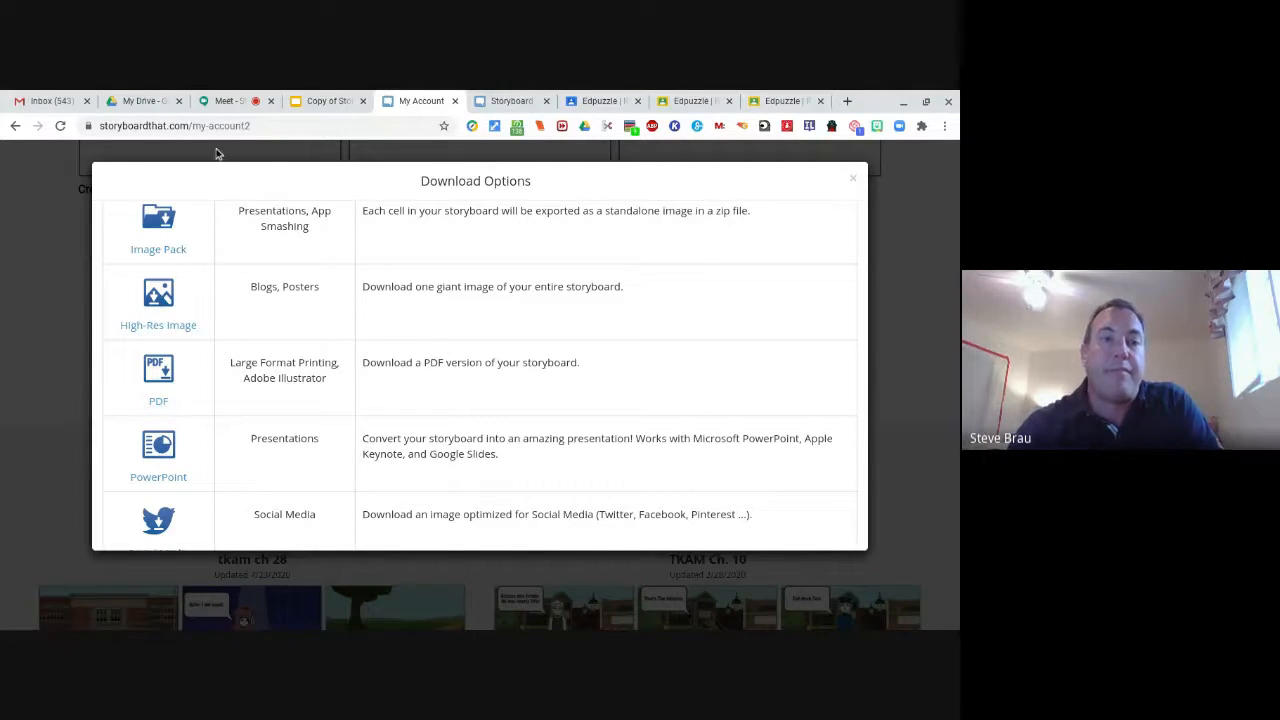
click(222, 101)
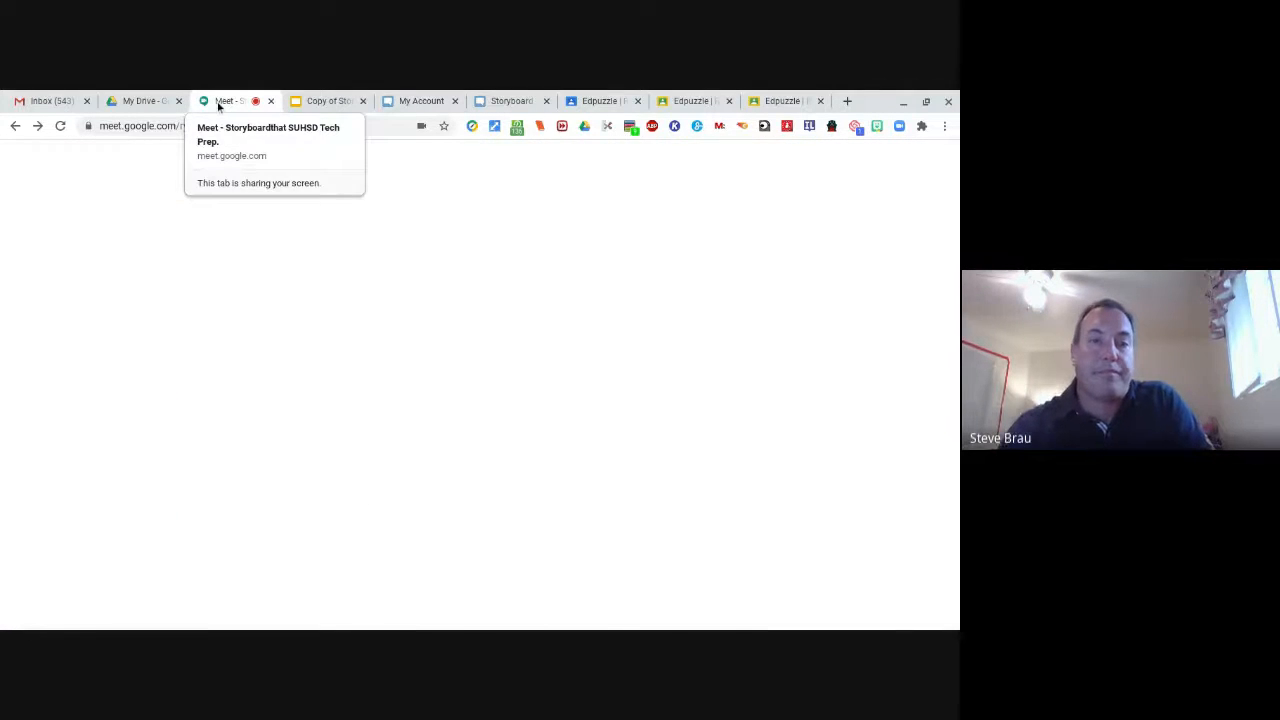